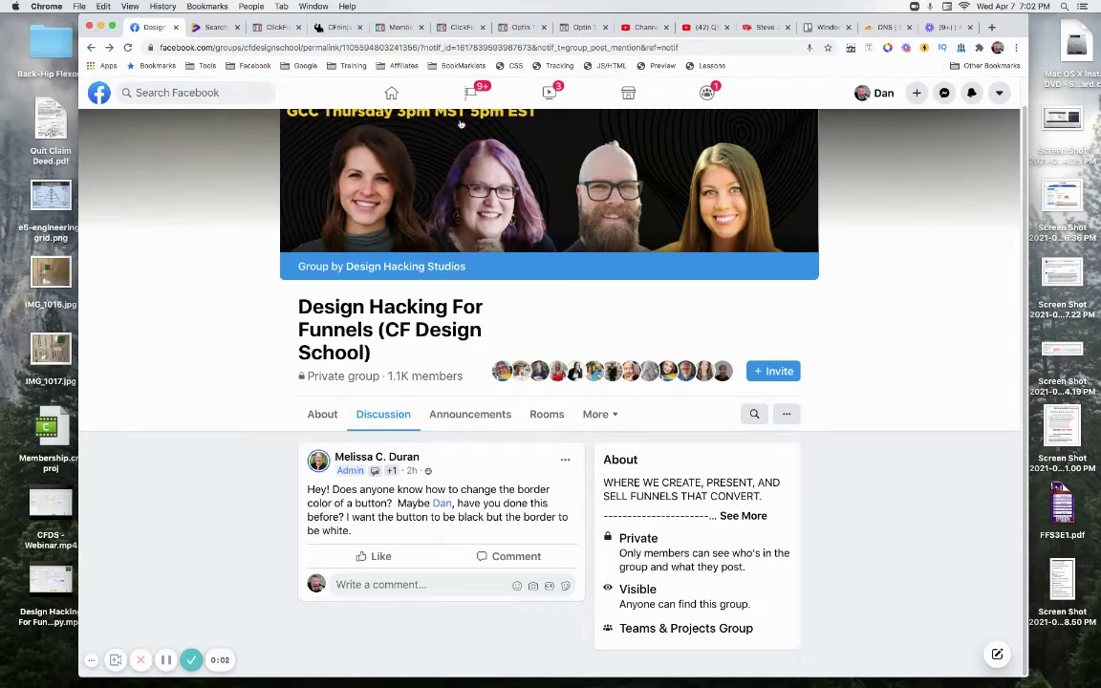
Step: Open the theme choices for the Click to Sign Up button in the ClickFunnels editor and reread the border-color question in the Facebook group
left_click(575, 32)
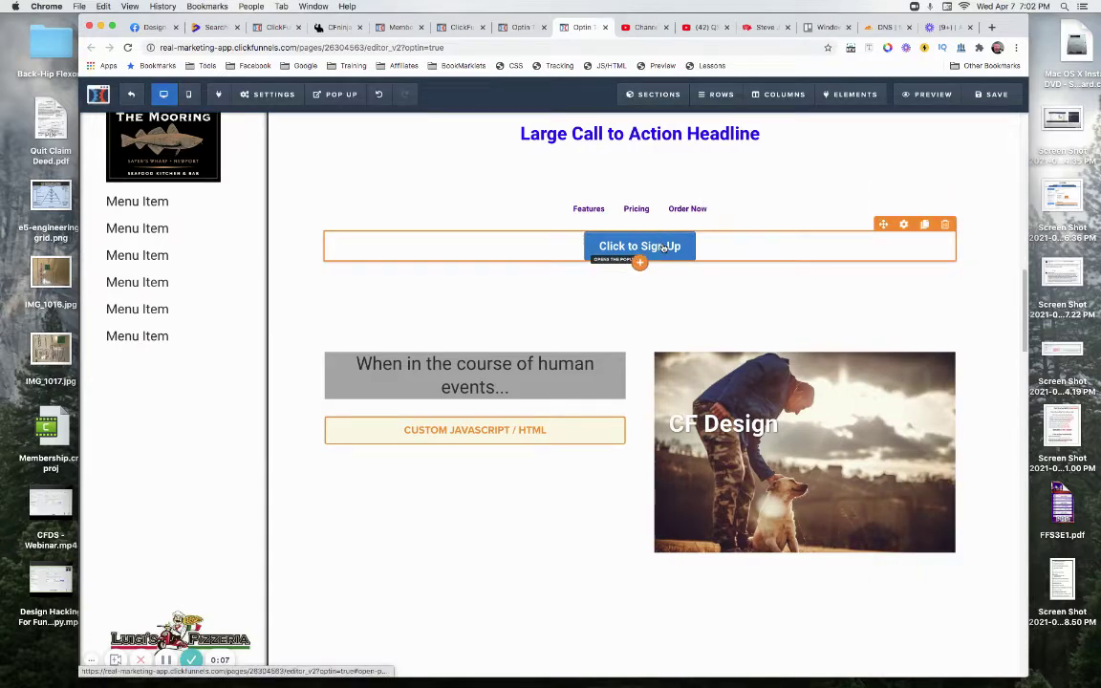
left_click(662, 246)
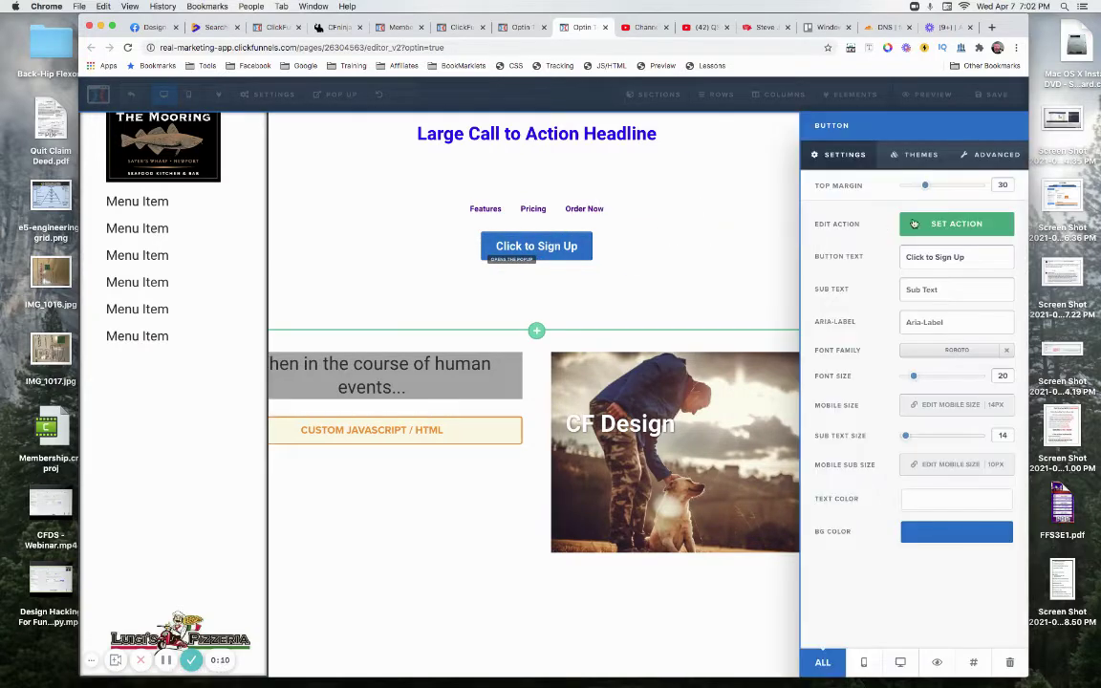
left_click(916, 158)
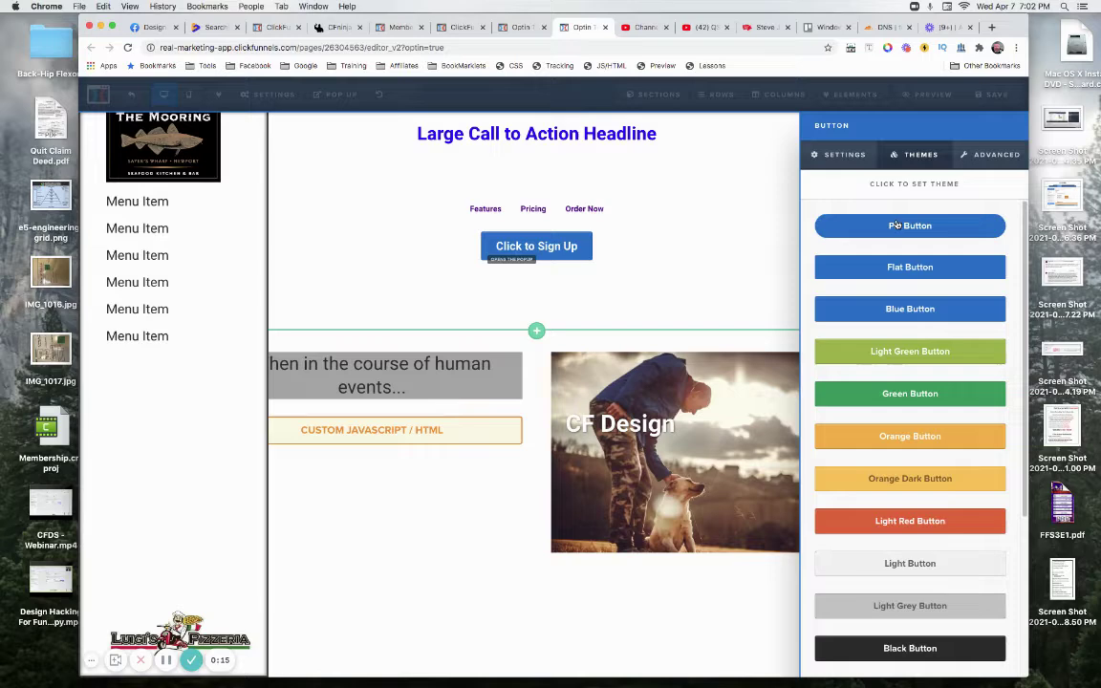
scroll(903, 430, "down", 5)
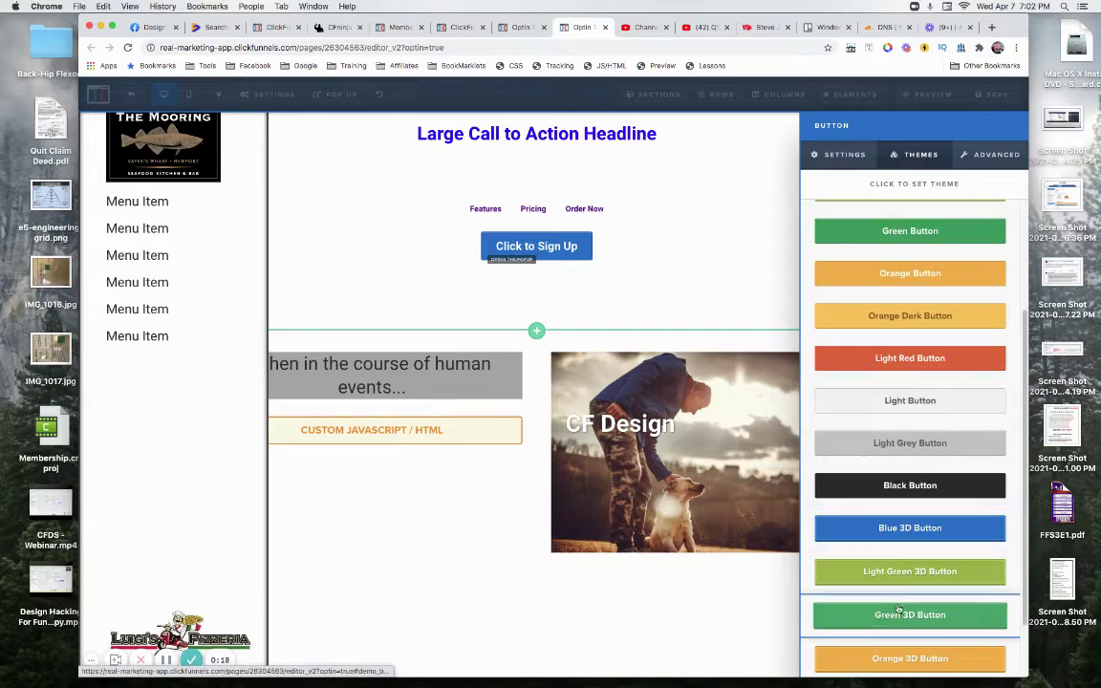
scroll(907, 459, "down", 2)
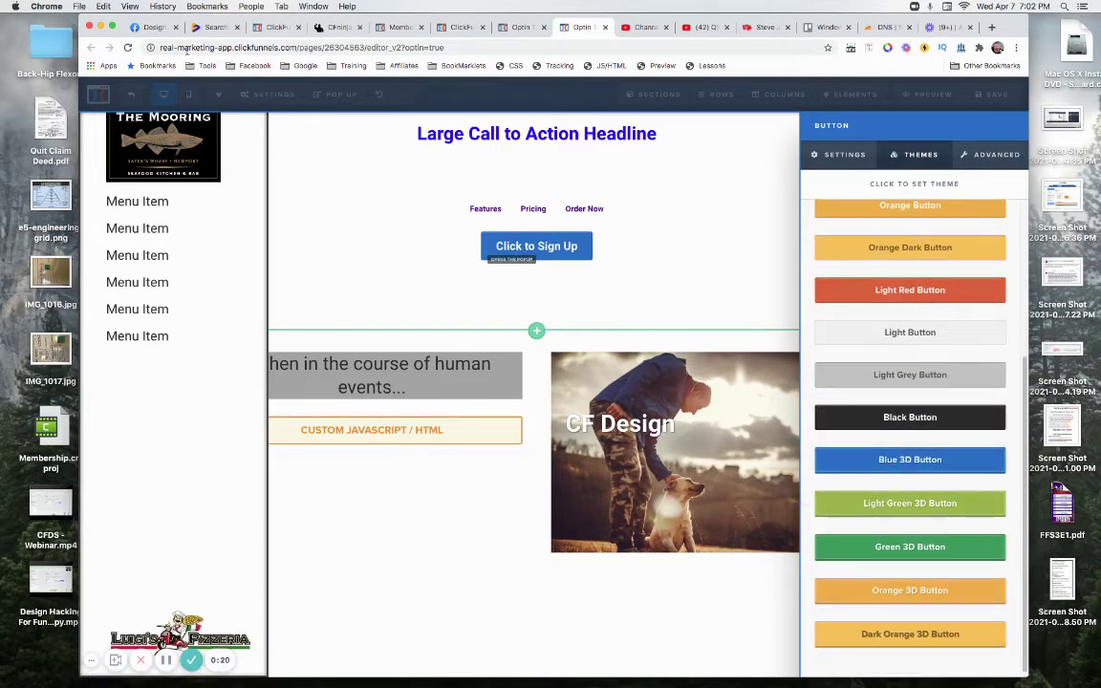
left_click(155, 28)
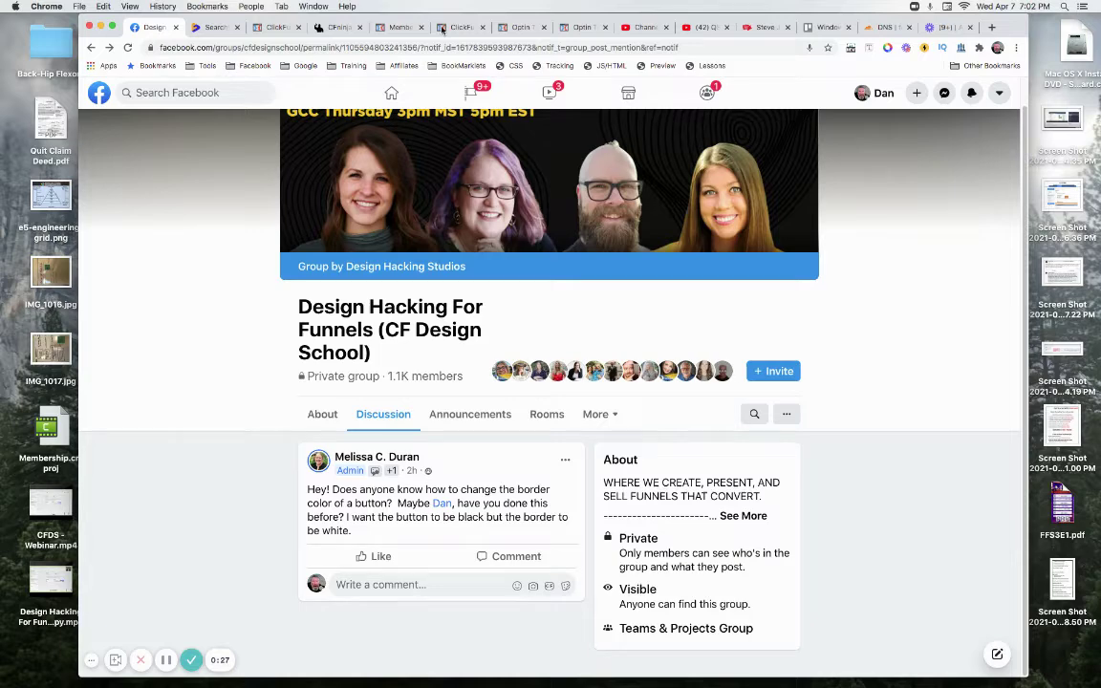
left_click(585, 29)
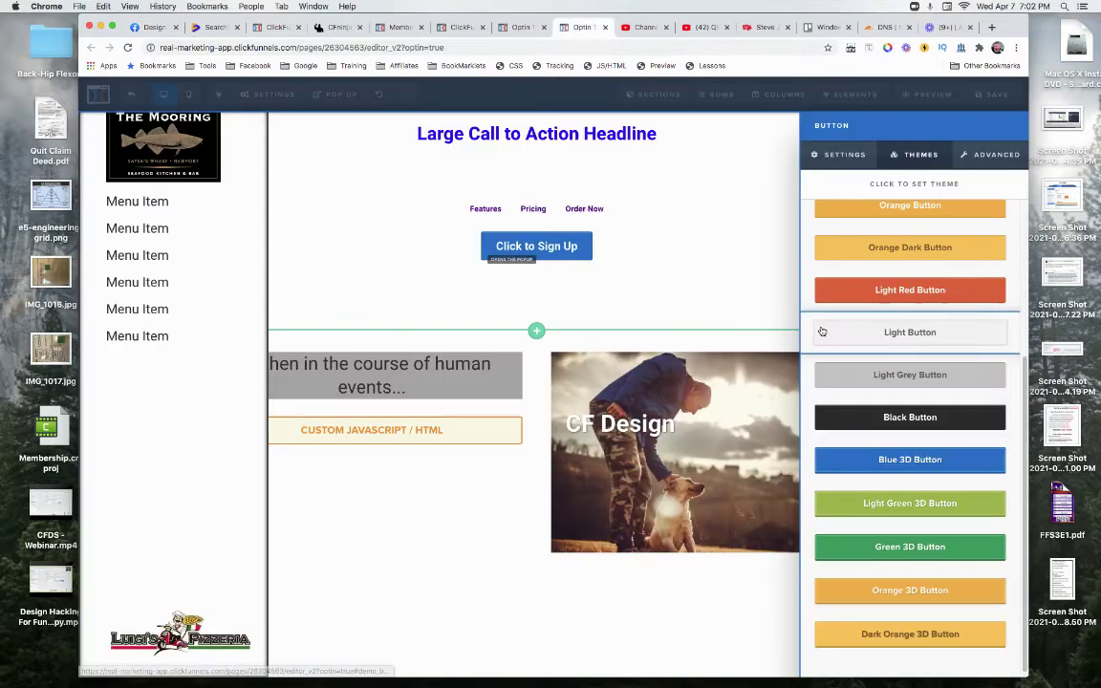
Step: Apply the Light Button theme and then the Black Button theme to the Click to Sign Up button
left_click(889, 334)
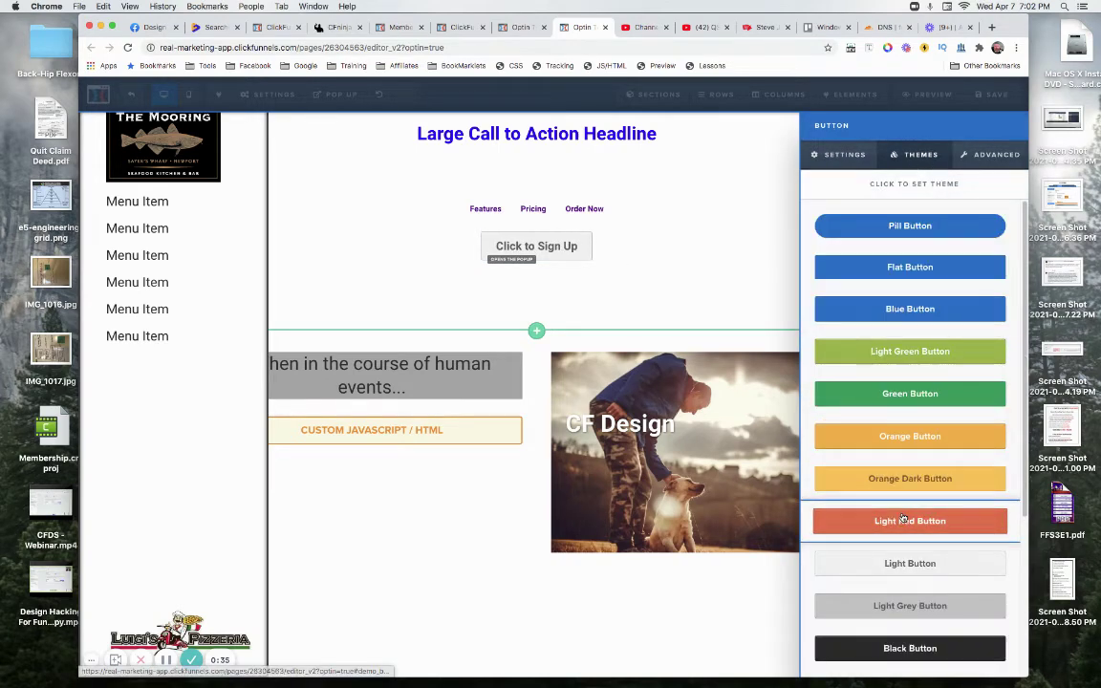
scroll(903, 536, "down", 3)
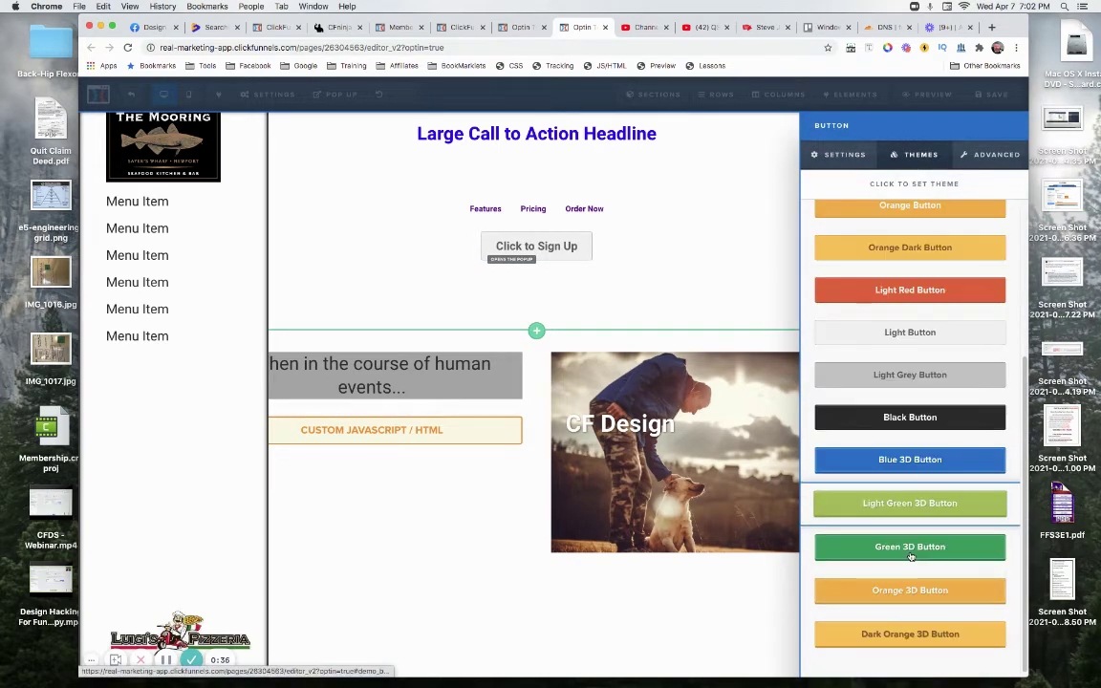
left_click(859, 420)
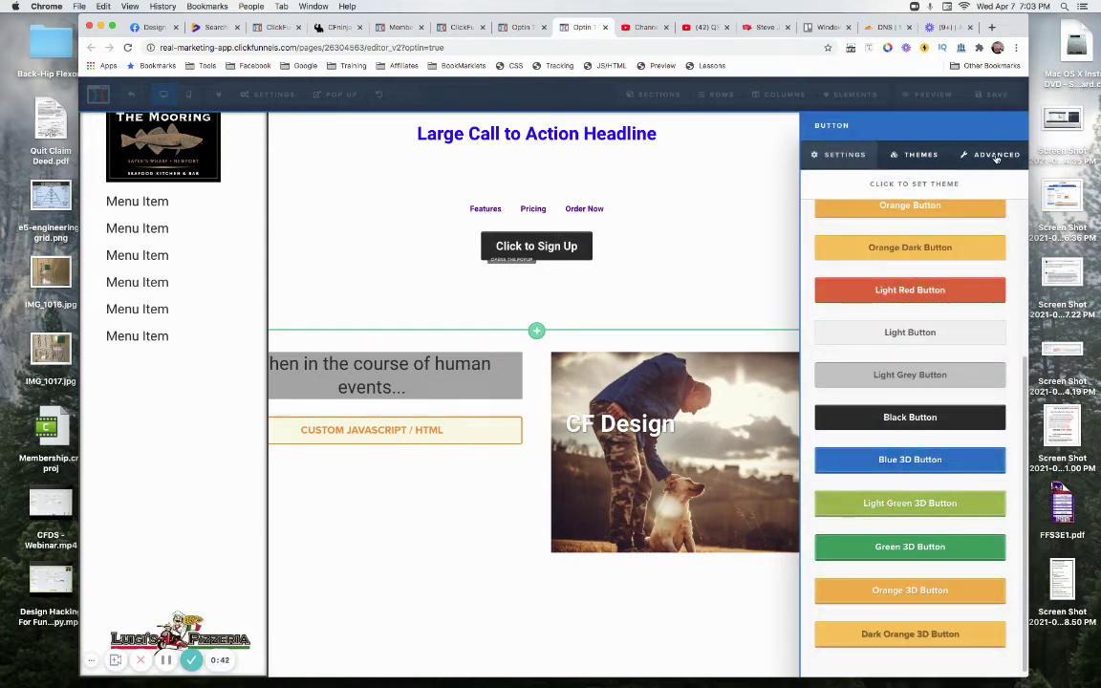
Step: Set the black Click to Sign Up button's border to 10px in its advanced styles
left_click(996, 155)
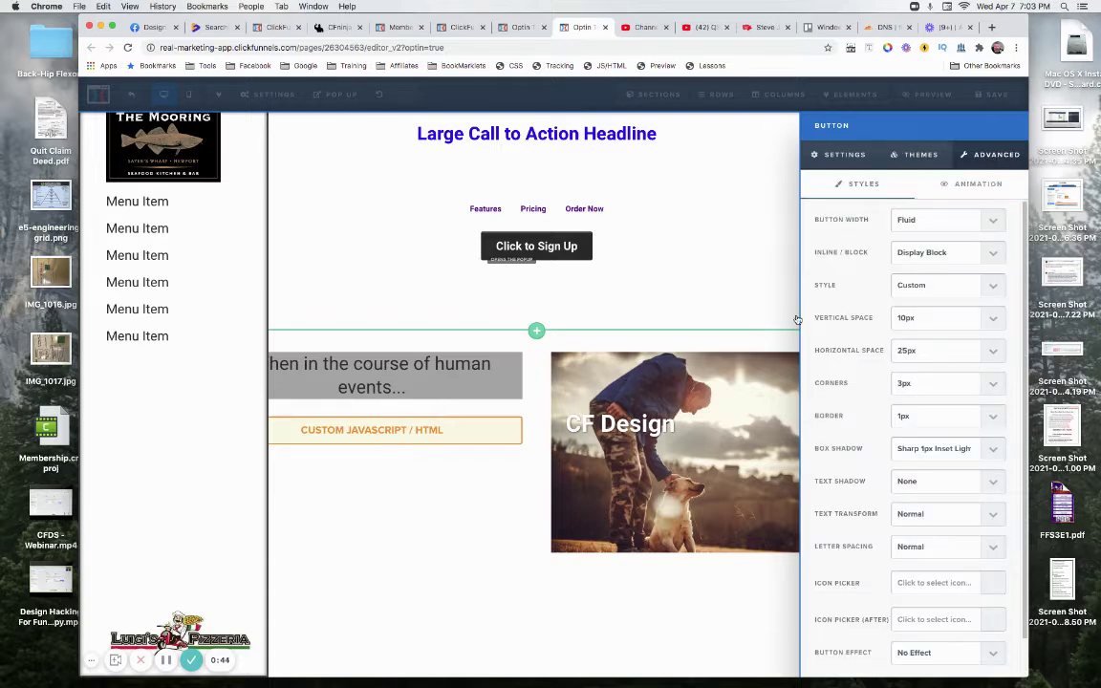
left_click(926, 417)
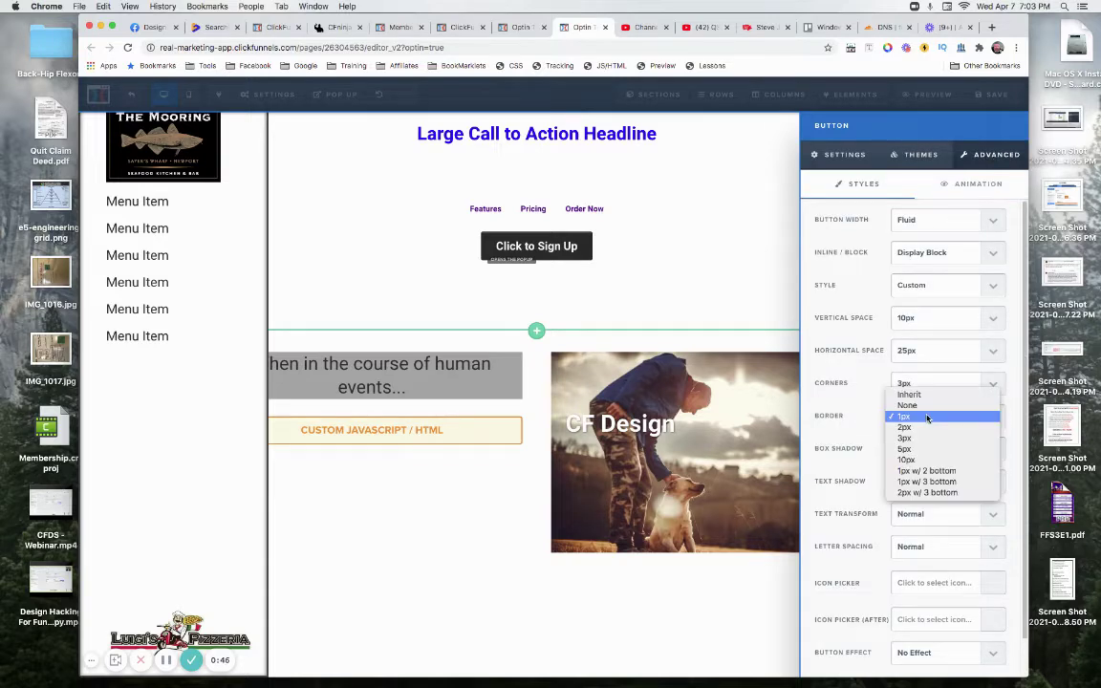
left_click(911, 461)
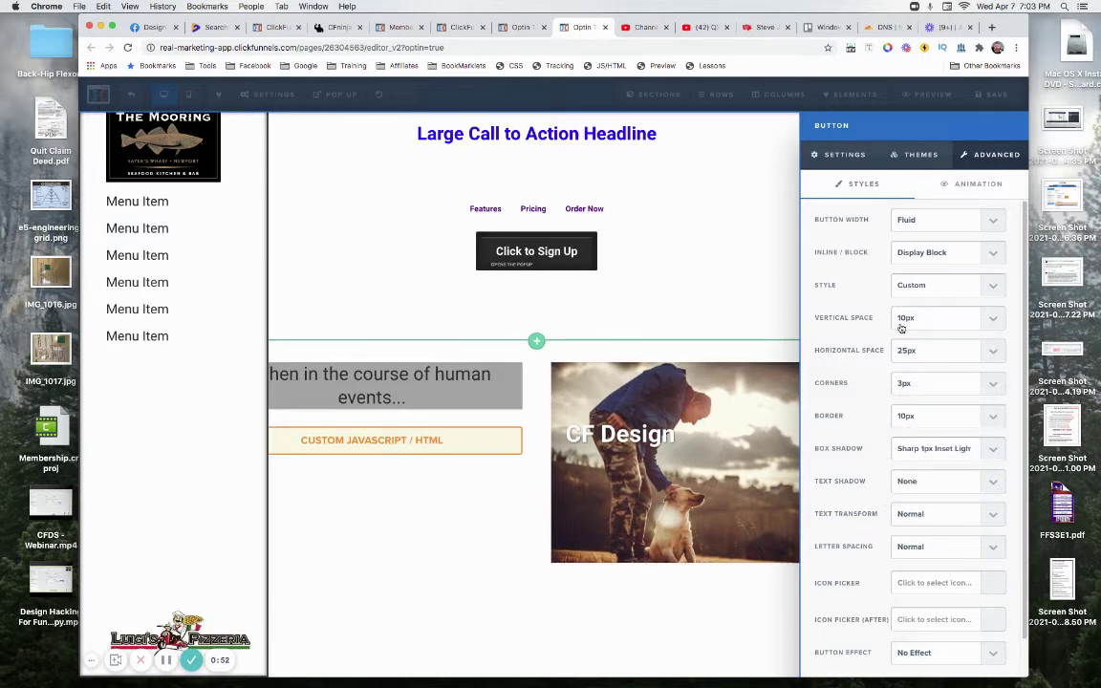
Step: Change the button's background color to blue #0000ee and its text color to yellow
left_click(839, 156)
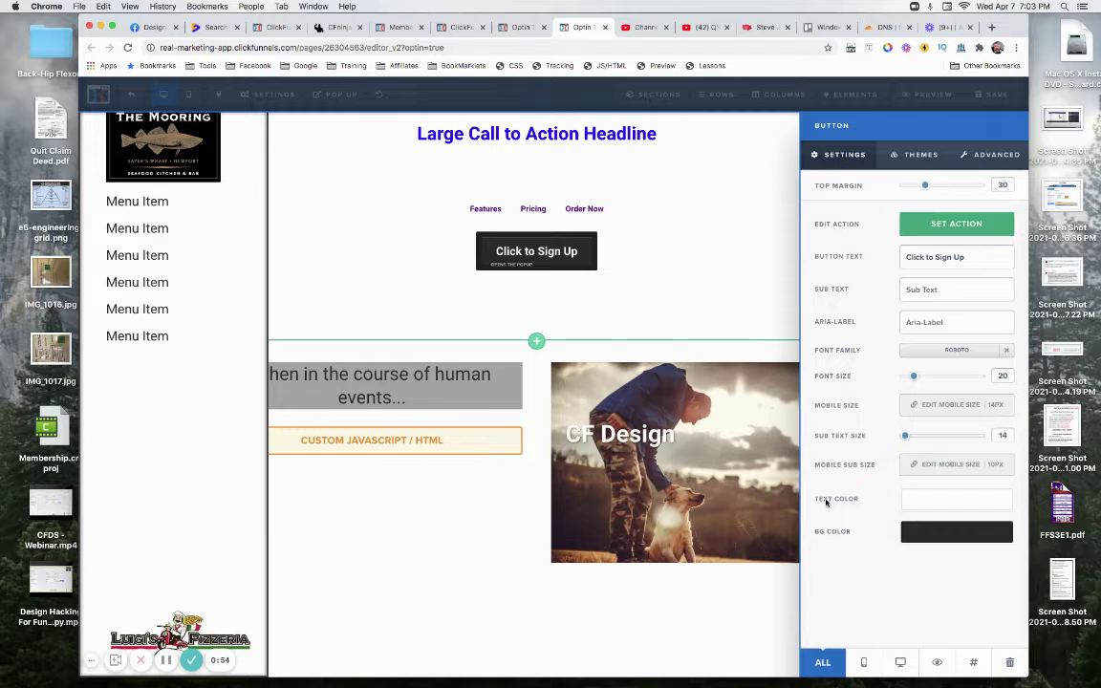
left_click(922, 537)
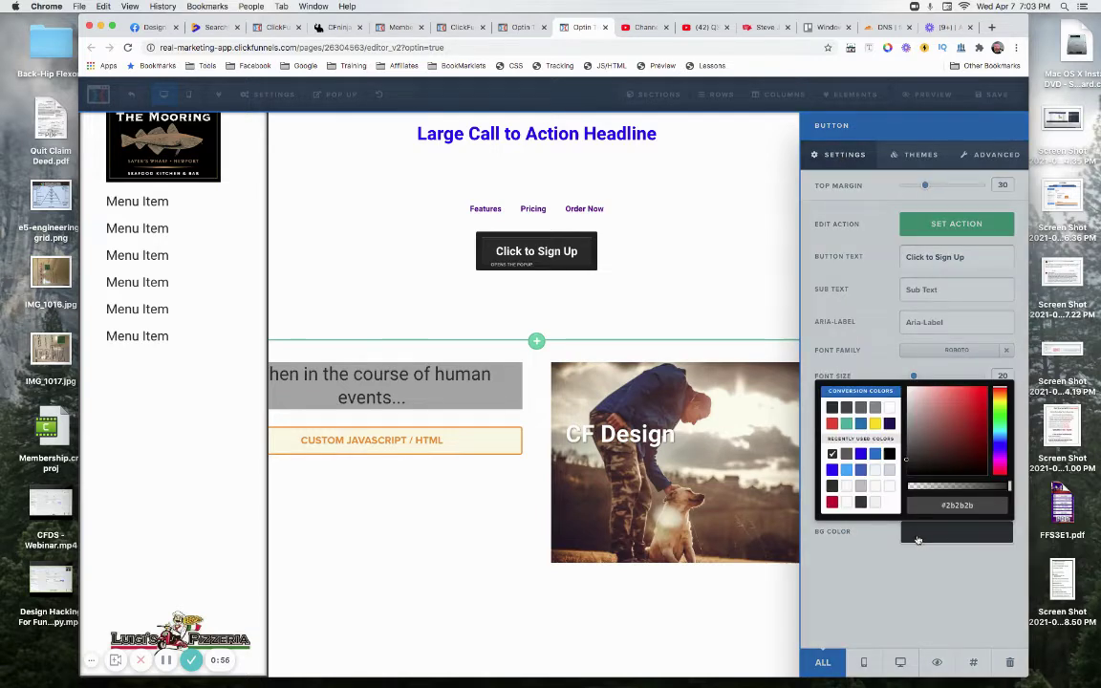
left_click(860, 455)
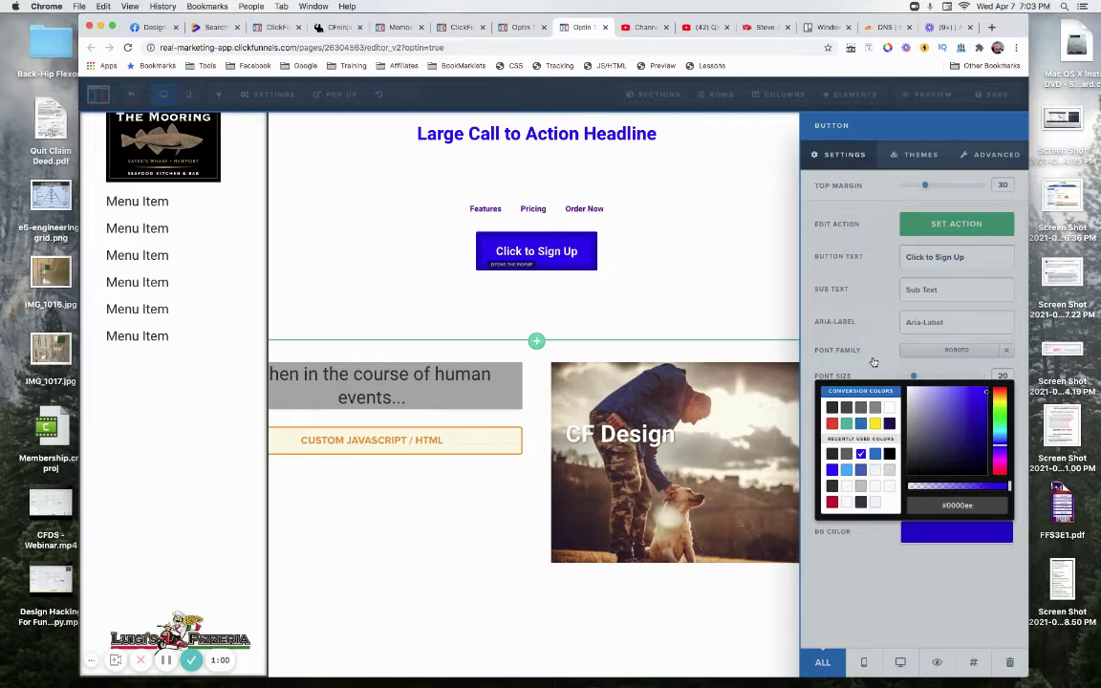
left_click(924, 500)
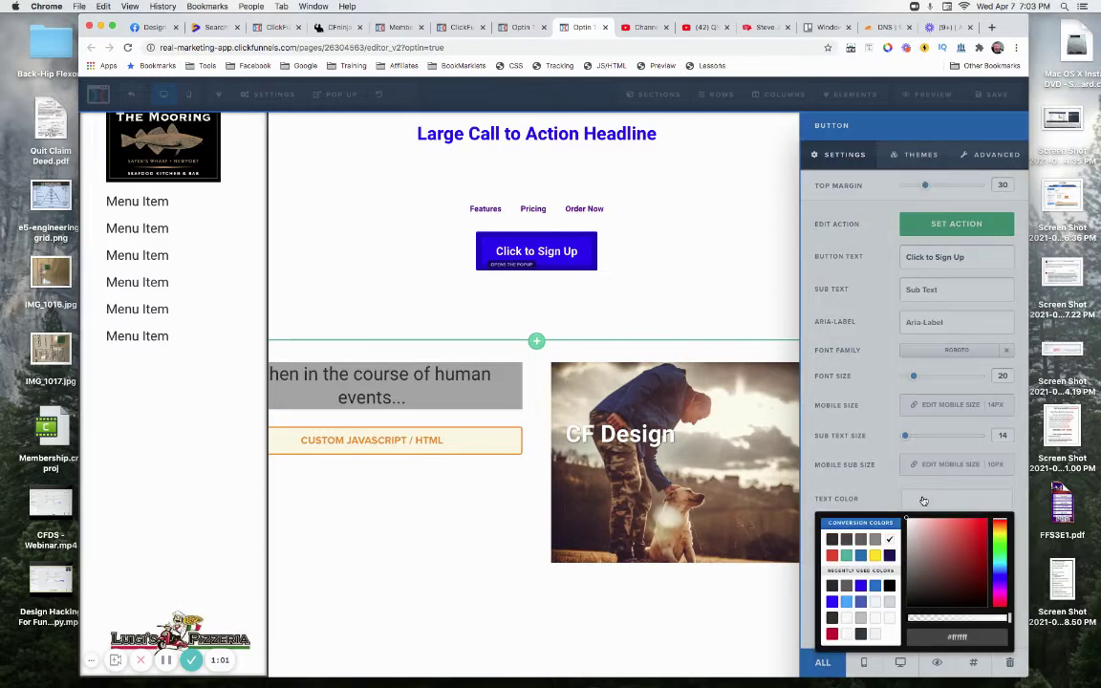
left_click(876, 557)
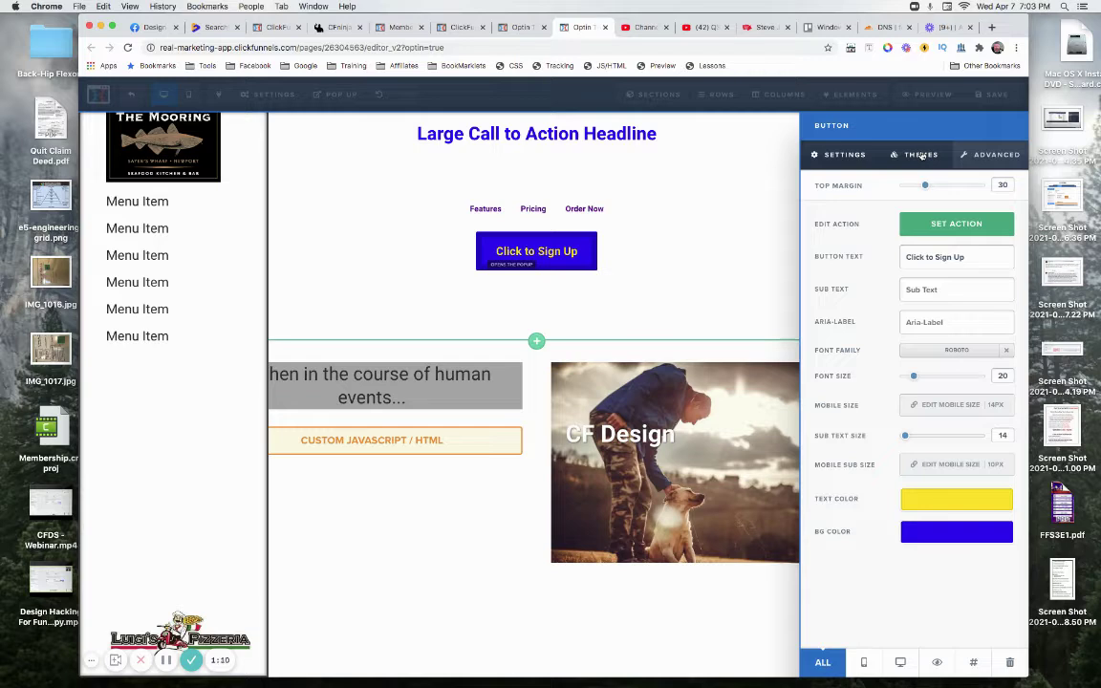
Step: Try the Blue 3D Button and Dark Orange 3D Button themes on the Click to Sign Up button
left_click(921, 156)
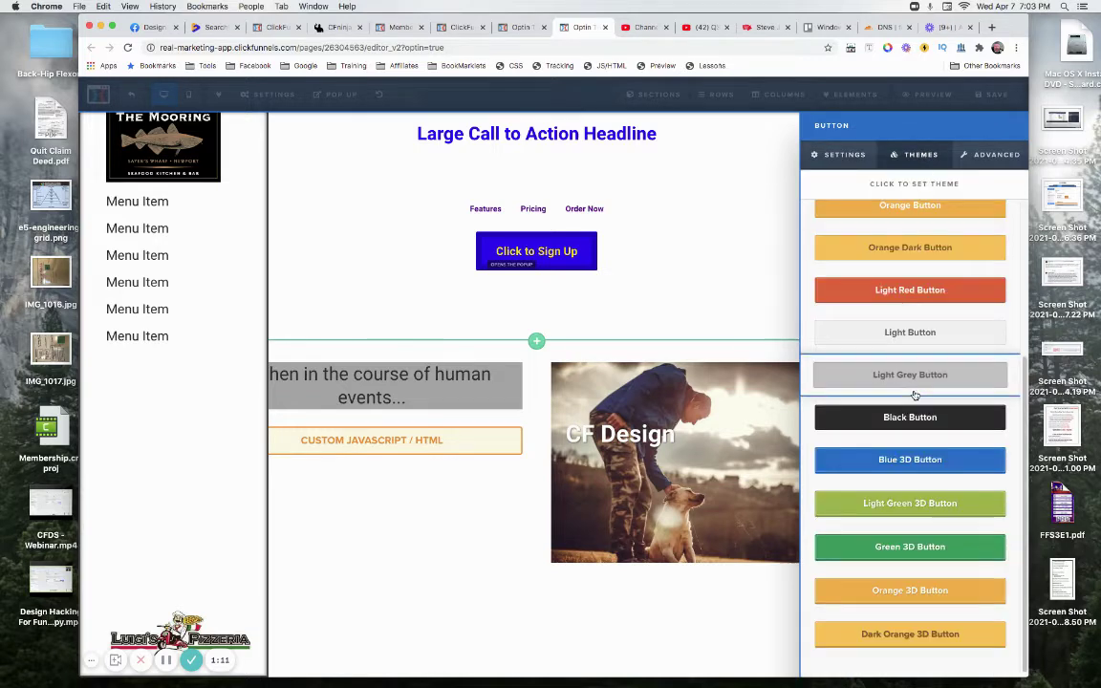
left_click(909, 463)
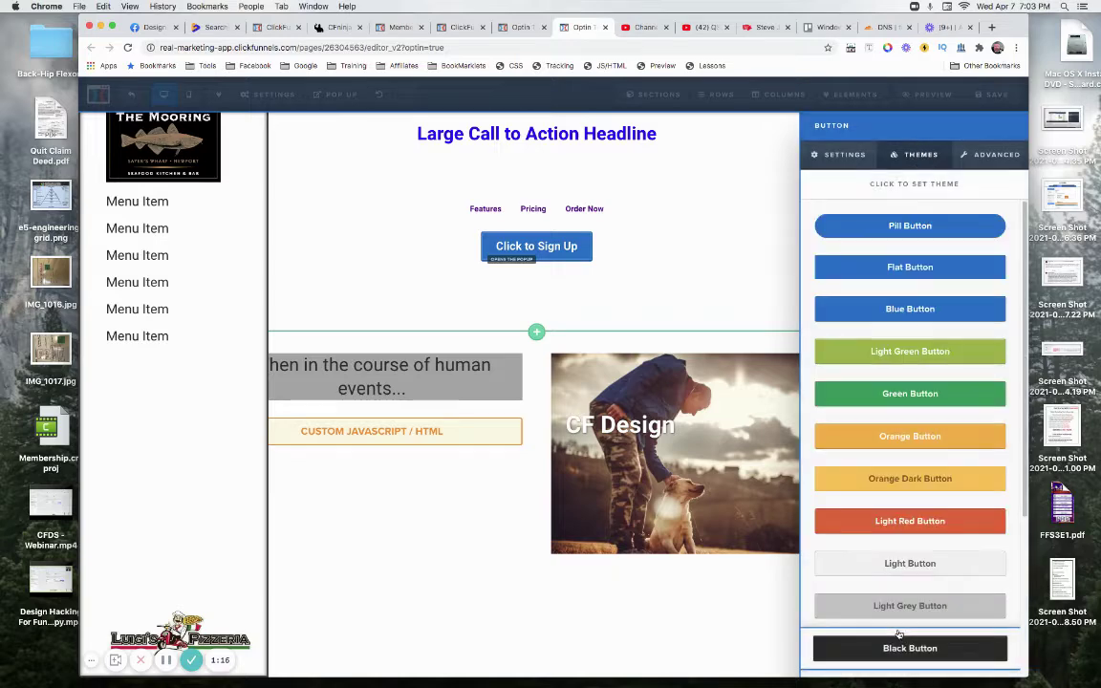
scroll(915, 592, "down", 5)
left_click(910, 633)
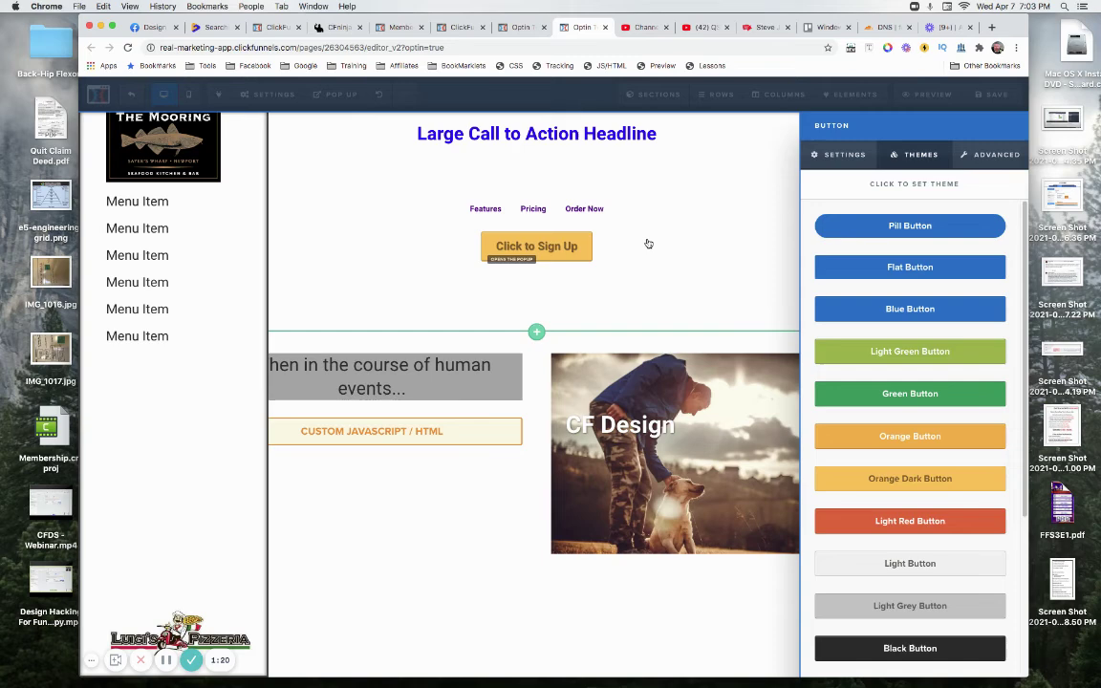
Step: Apply the Pill Button theme to the Click to Sign Up button and set its border to 10px
left_click(903, 226)
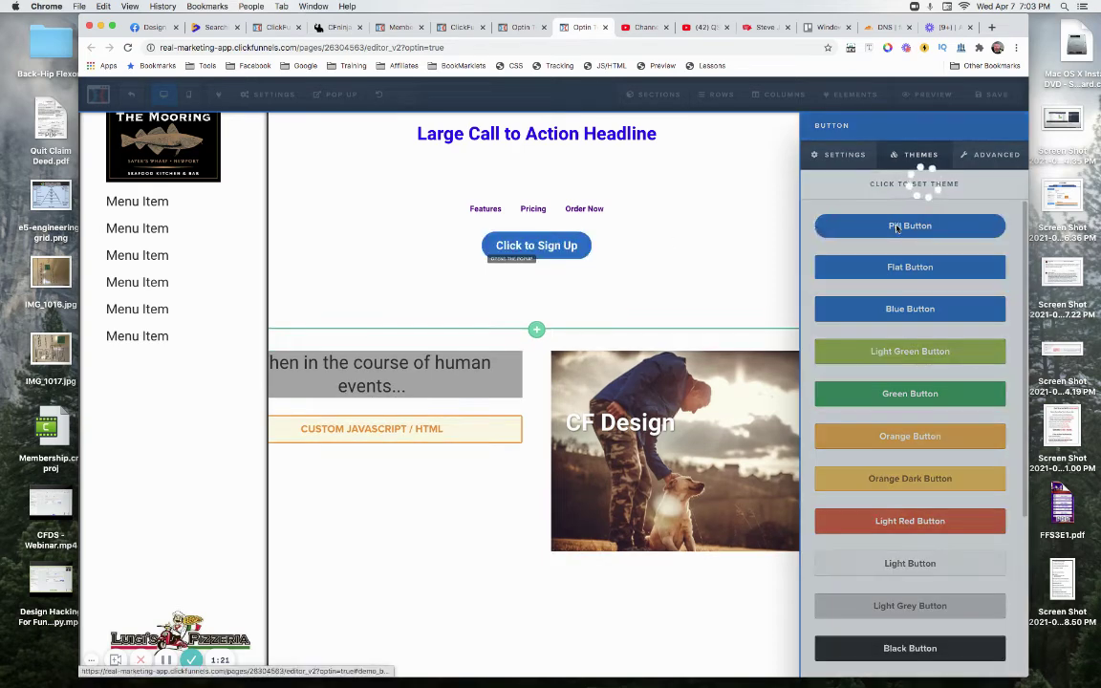
left_click(994, 156)
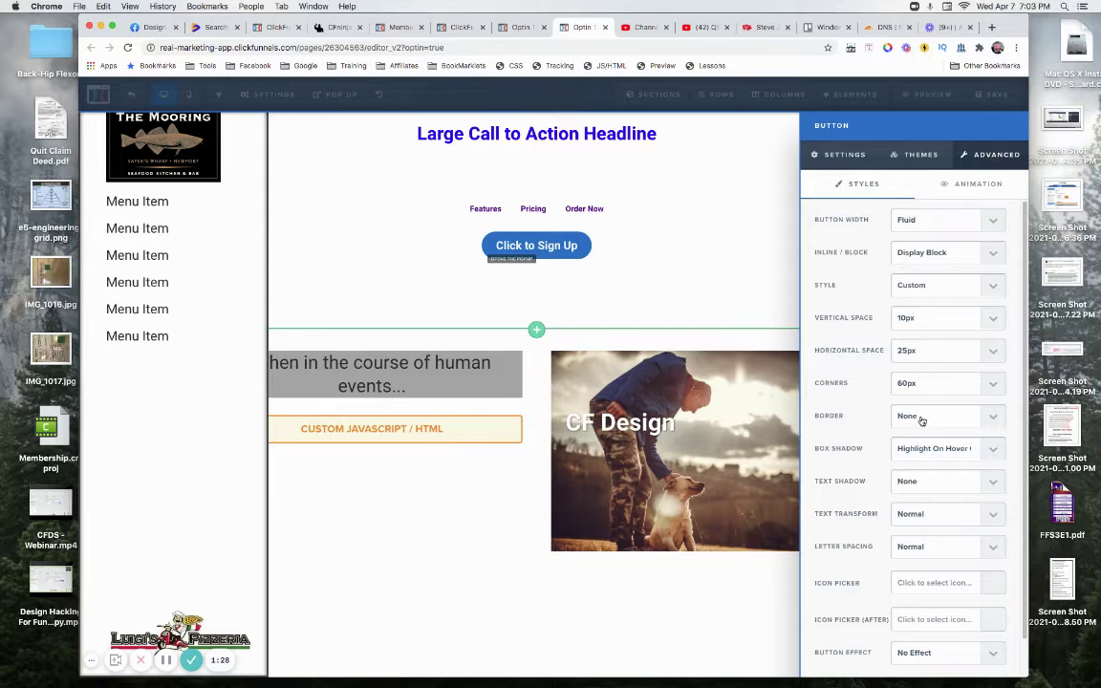
left_click(922, 417)
left_click(908, 470)
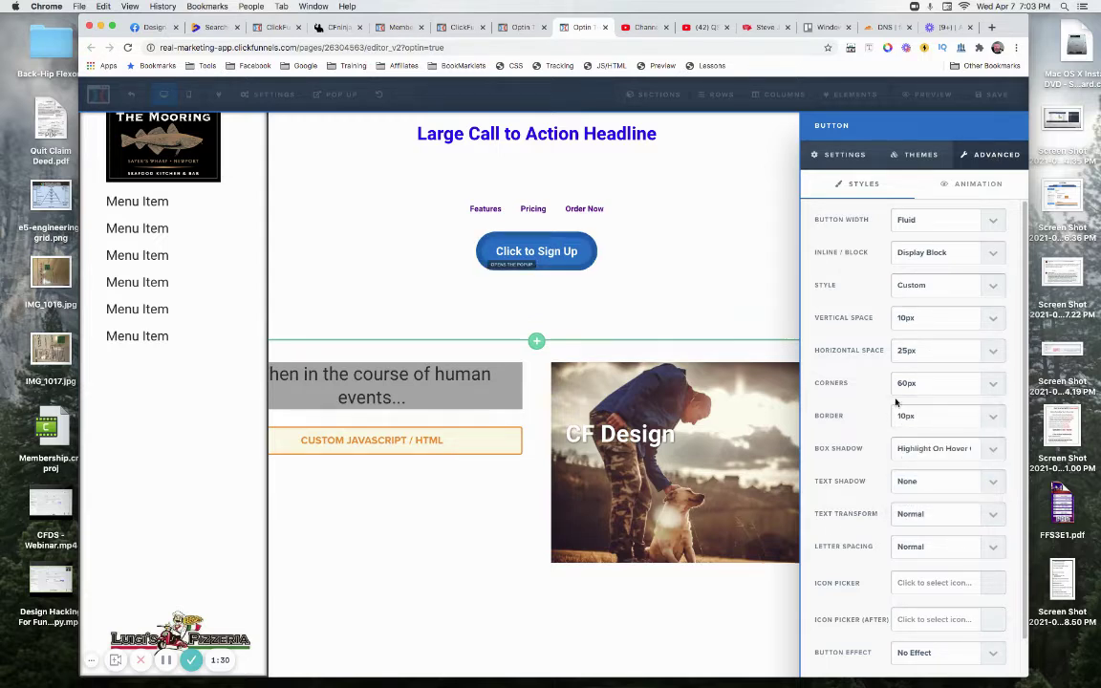
Step: Close the button's settings, open the page preview and find the pill-shaped Click to Sign Up button
left_click(839, 157)
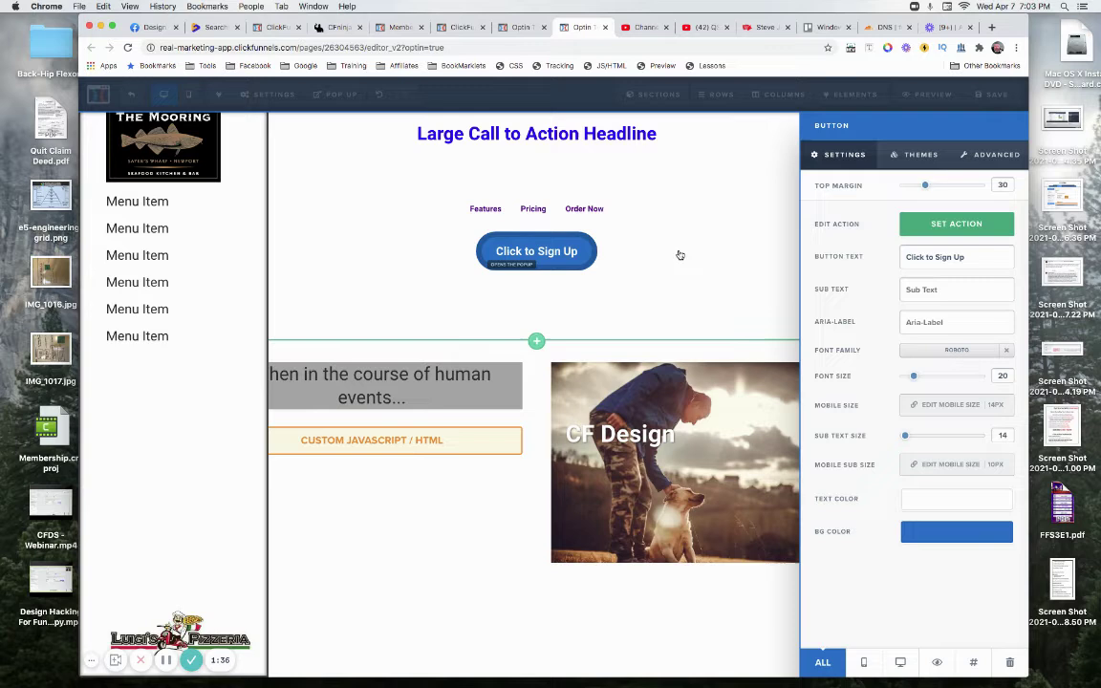
left_click(754, 211)
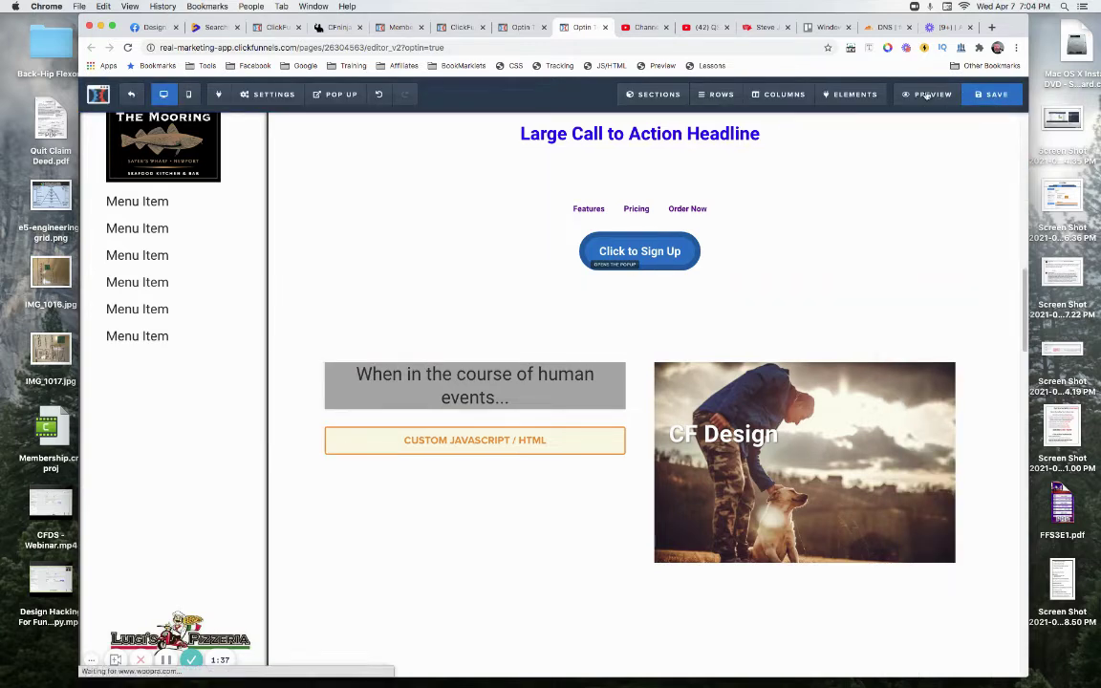
left_click(927, 94)
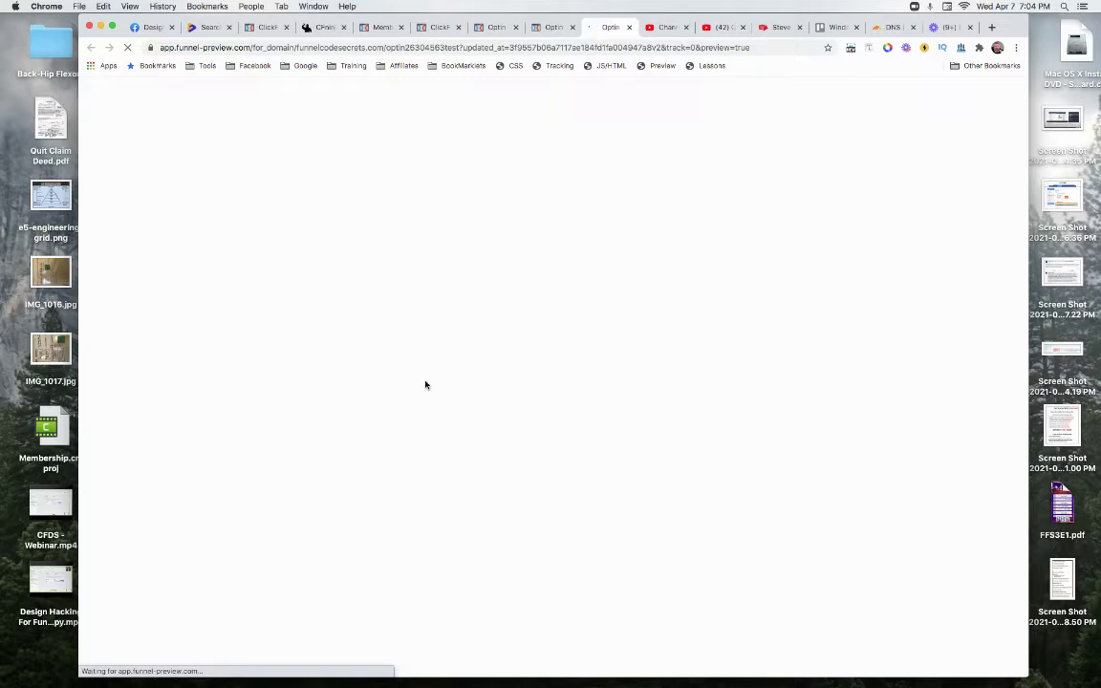
scroll(425, 383, "down", 10)
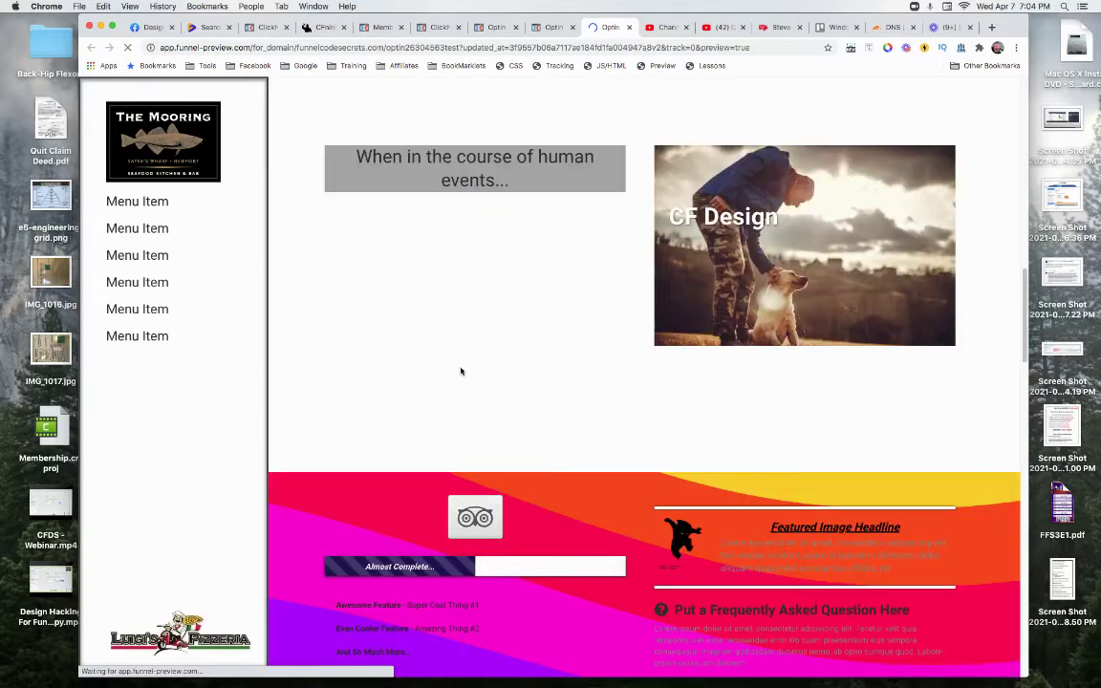
scroll(461, 371, "down", 3)
scroll(462, 365, "up", 8)
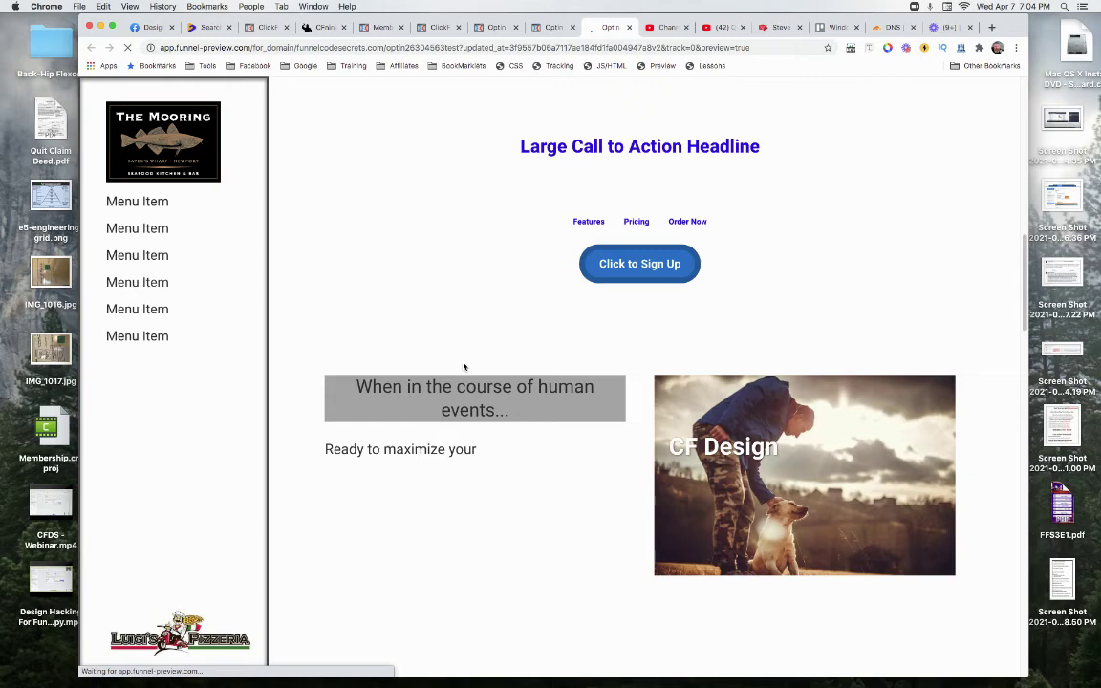
scroll(593, 260, "up", 4)
Step: Open the developer tools on the preview page and widen the browser window on both sides to show the Click to Sign Up button
right_click(594, 256)
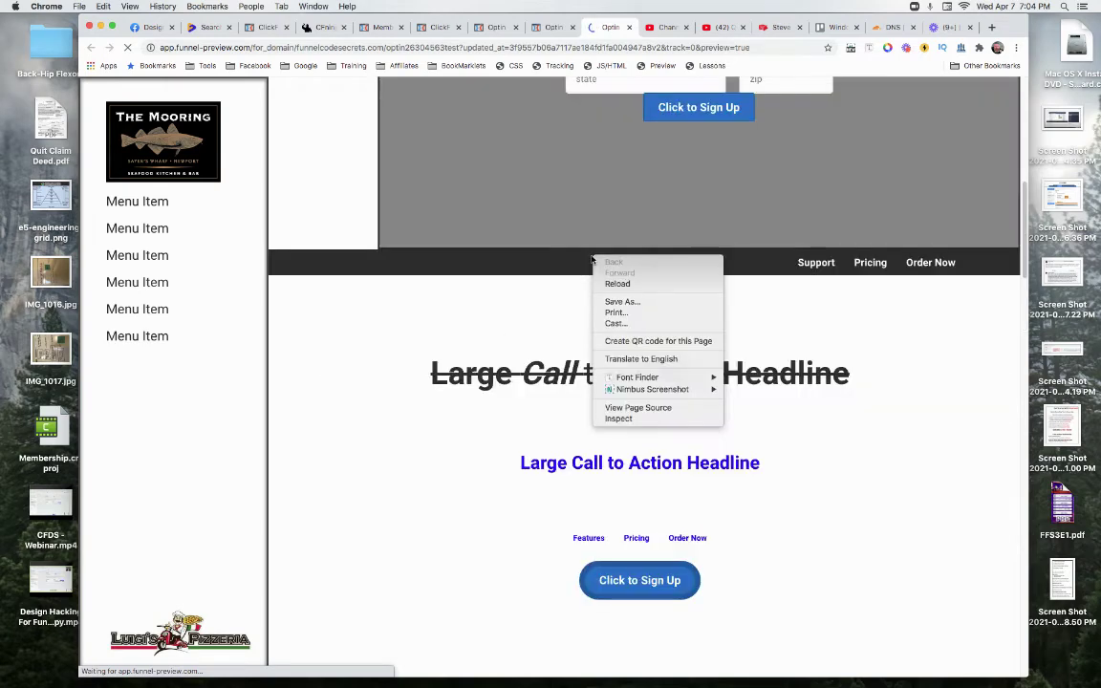
left_click(613, 419)
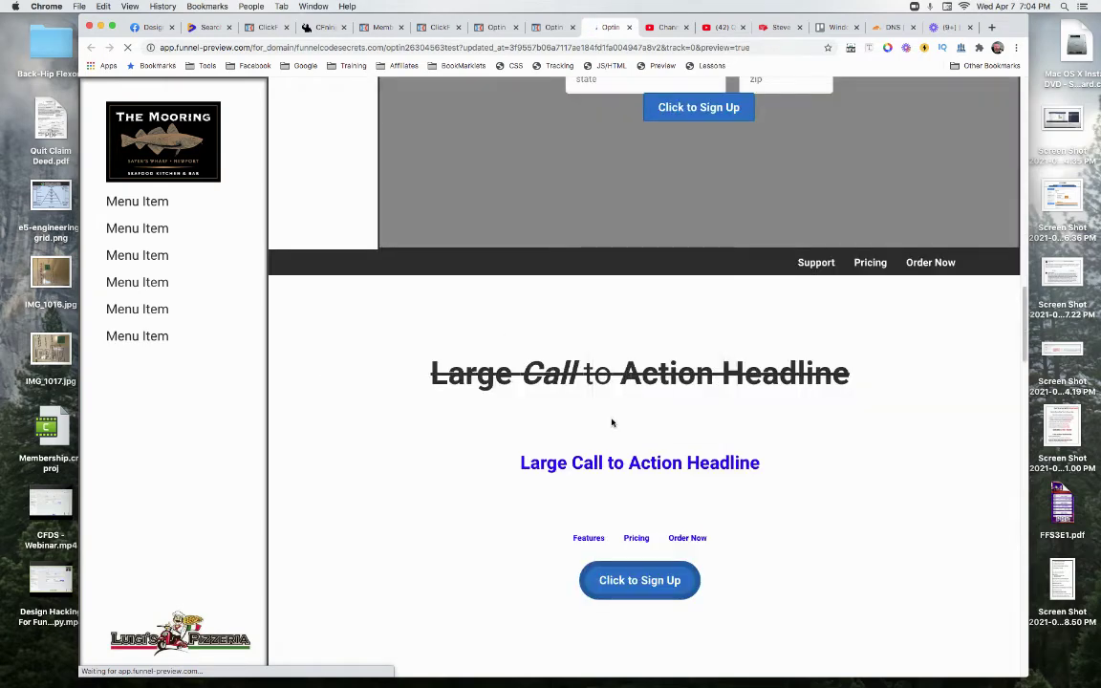
scroll(613, 423, "up", 3)
scroll(612, 422, "down", 7)
scroll(612, 422, "down", 2)
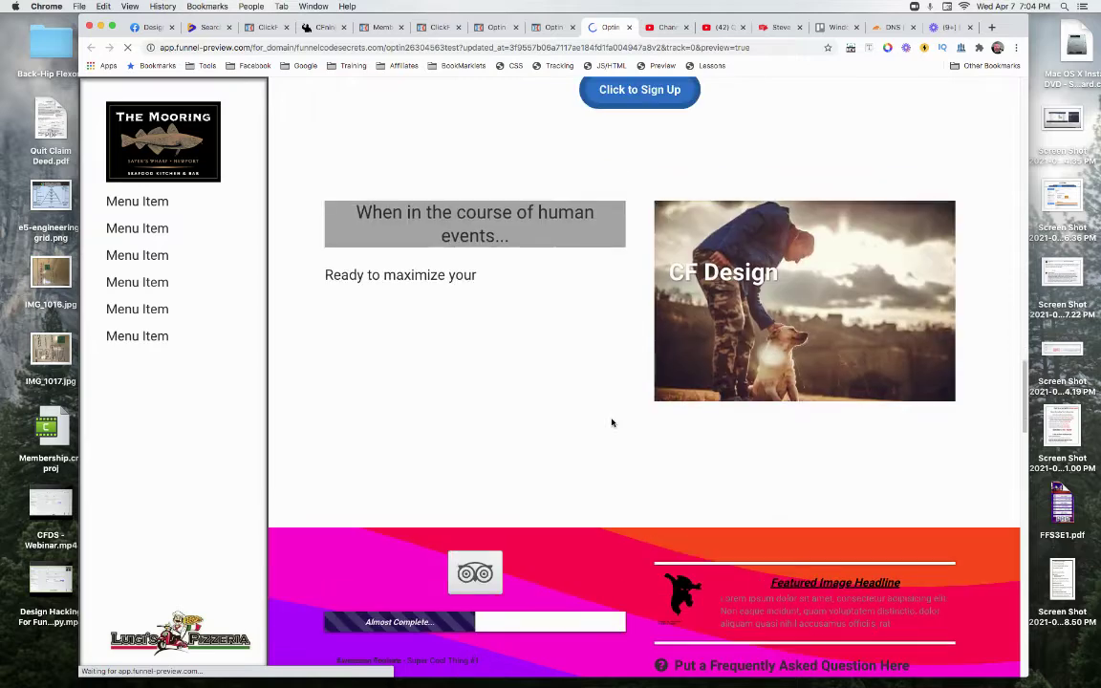
scroll(612, 422, "up", 6)
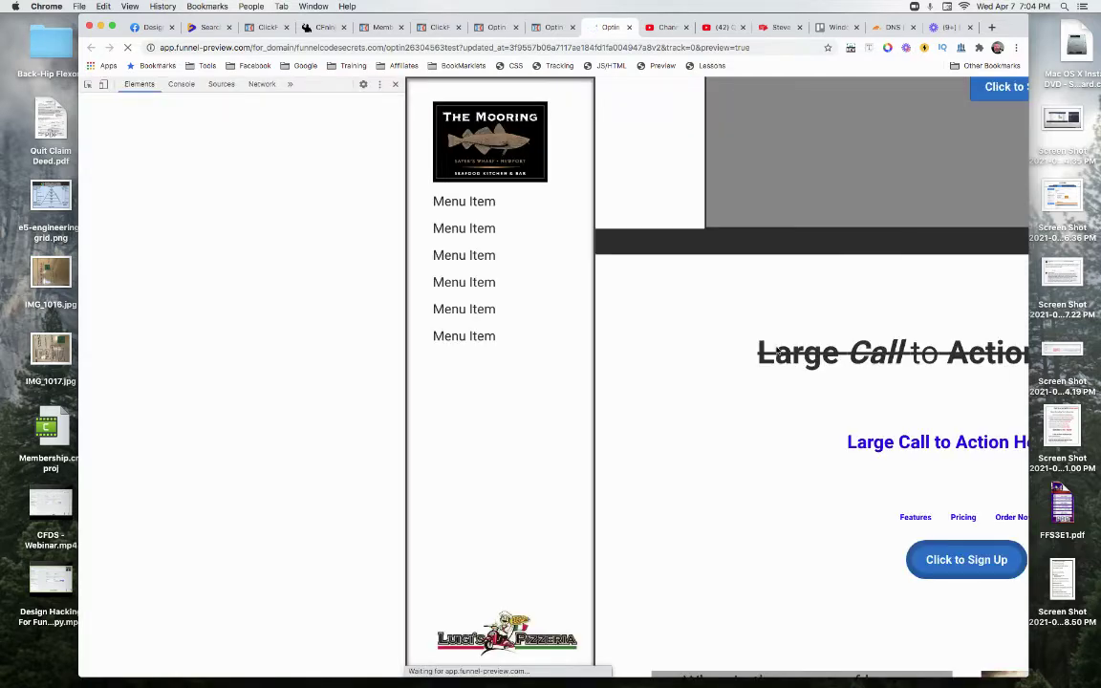
left_click_drag(1024, 302, 1081, 304)
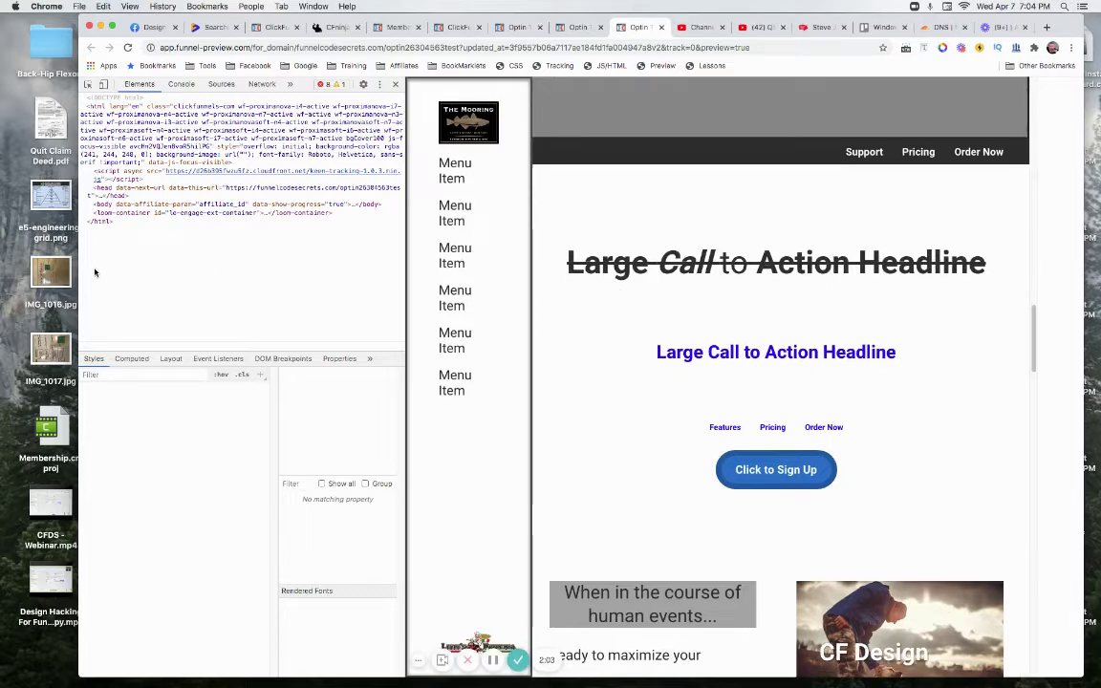
left_click_drag(76, 250, 17, 275)
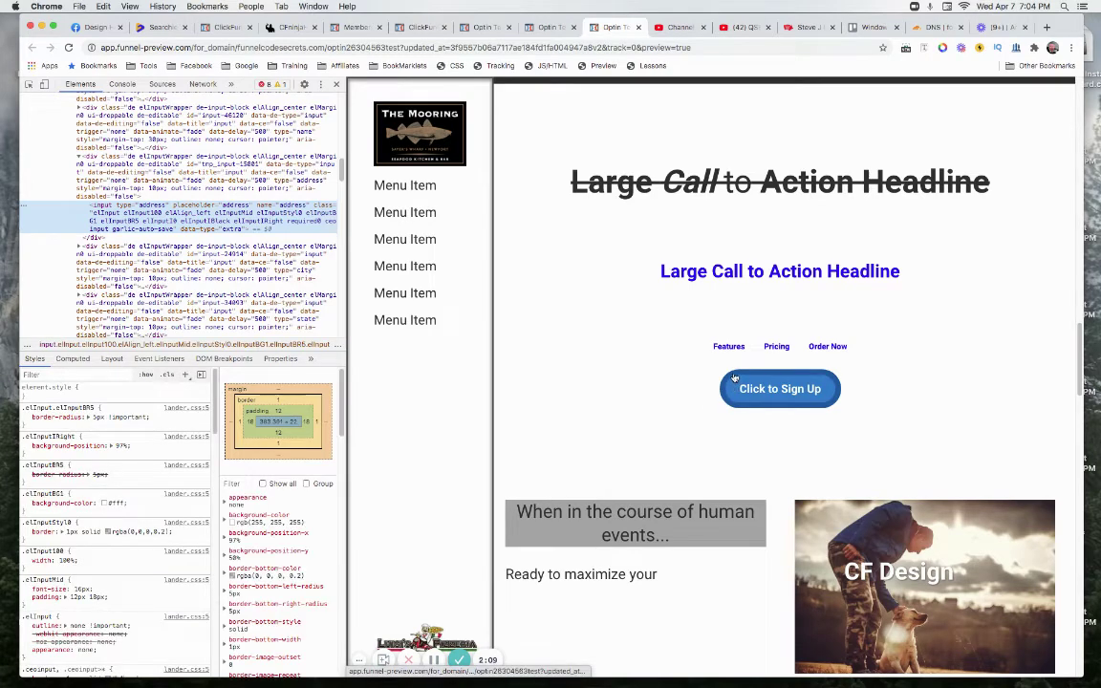
Step: Inspect the Click to Sign Up button and examine the styles of its wrapper div and inner link for the border rule
right_click(734, 381)
left_click(523, 332)
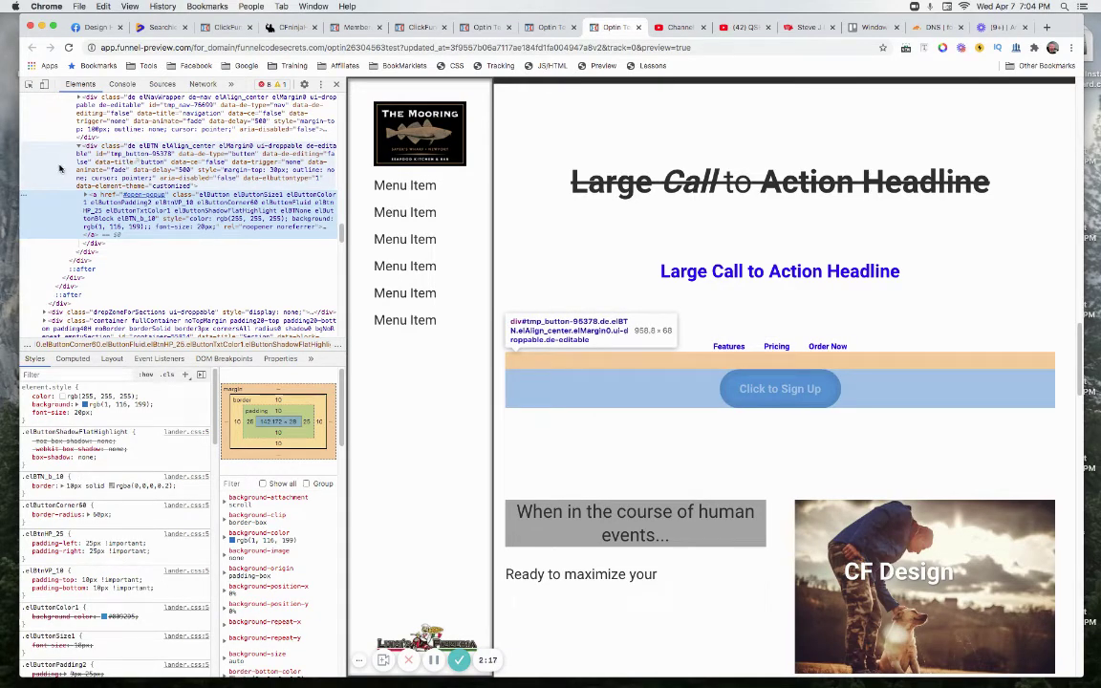
left_click(56, 151)
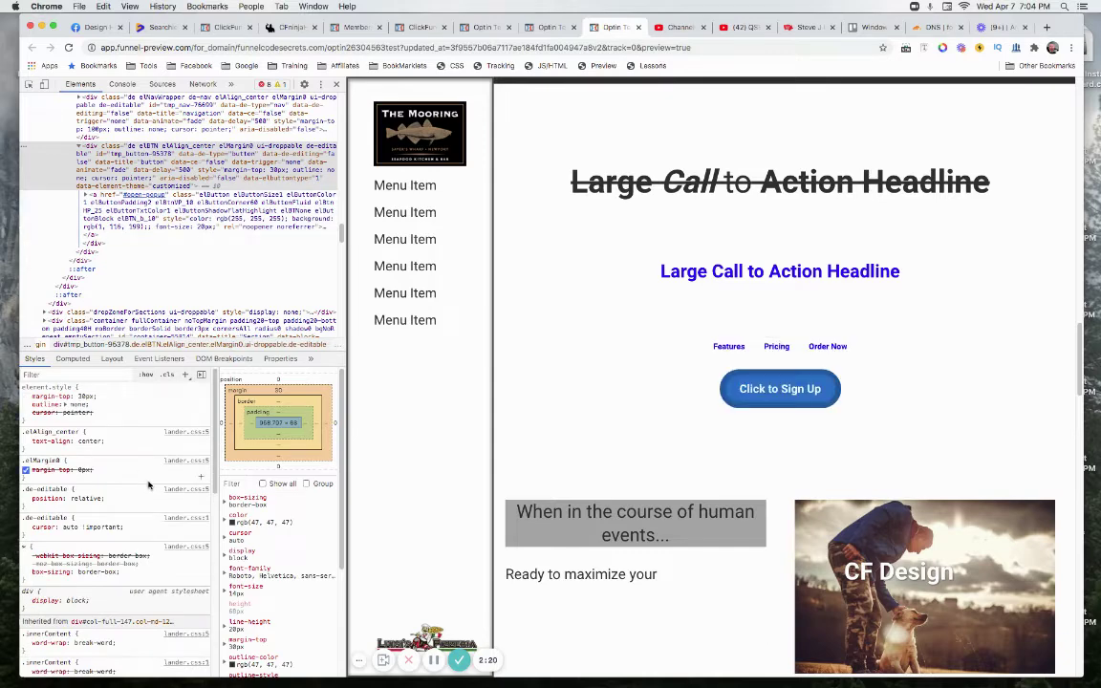
scroll(140, 496, "down", 3)
scroll(140, 496, "down", 5)
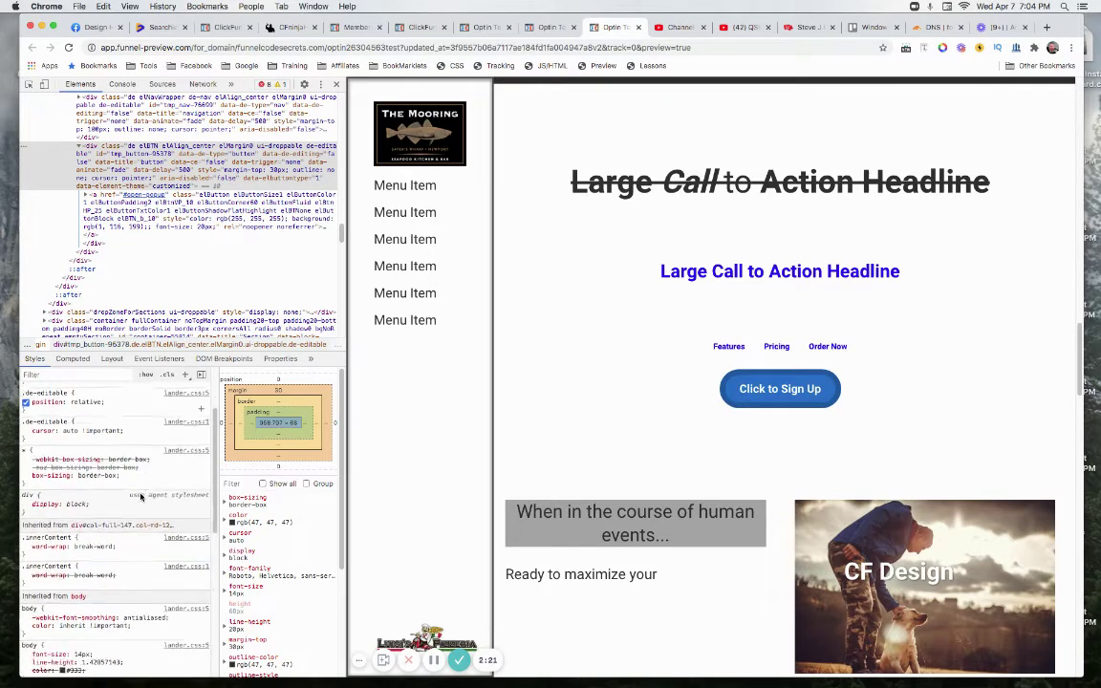
scroll(141, 496, "up", 8)
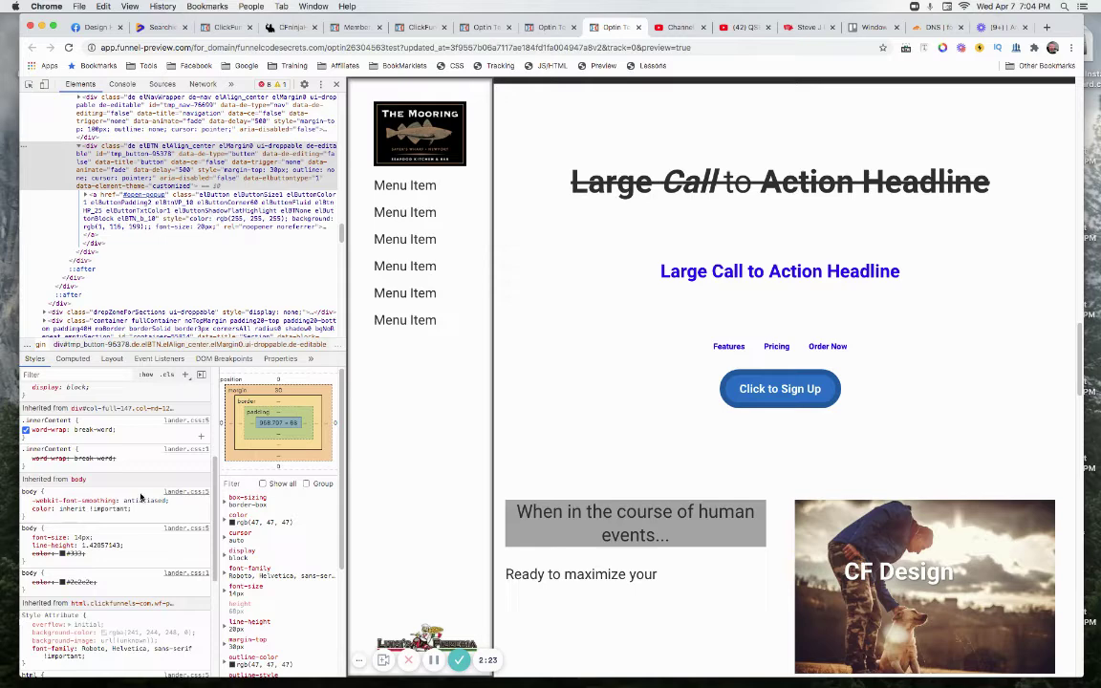
left_click(55, 213)
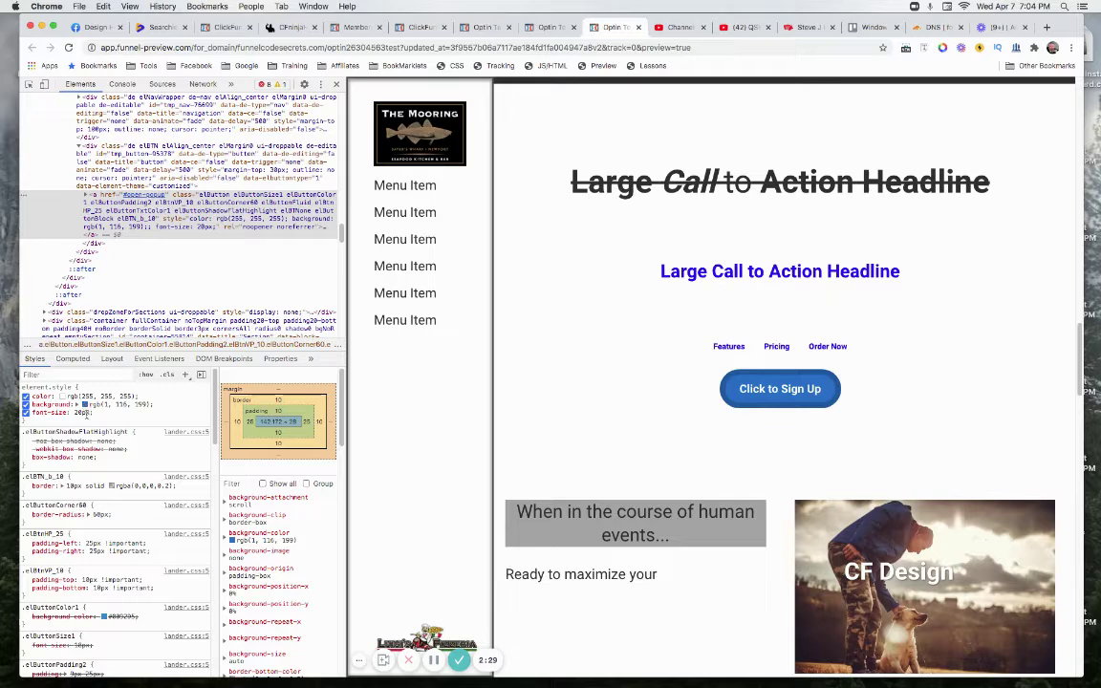
scroll(81, 430, "down", 2)
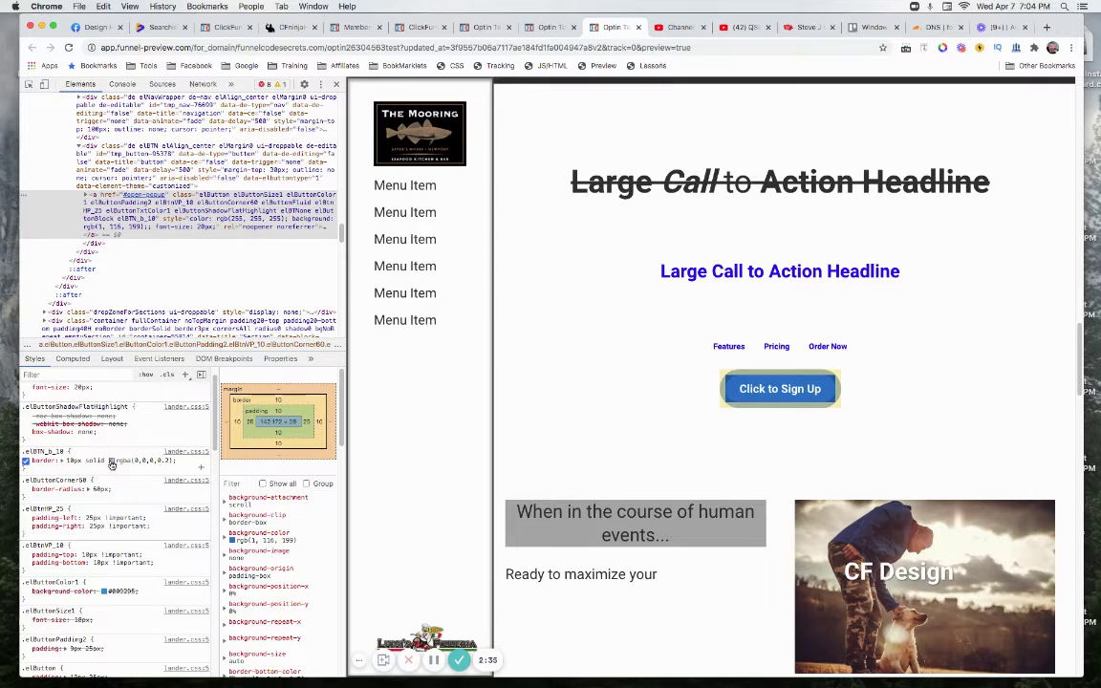
Step: Set the border colour in the link's .elBTN_b_10 rule to fully opaque black
left_click(111, 460)
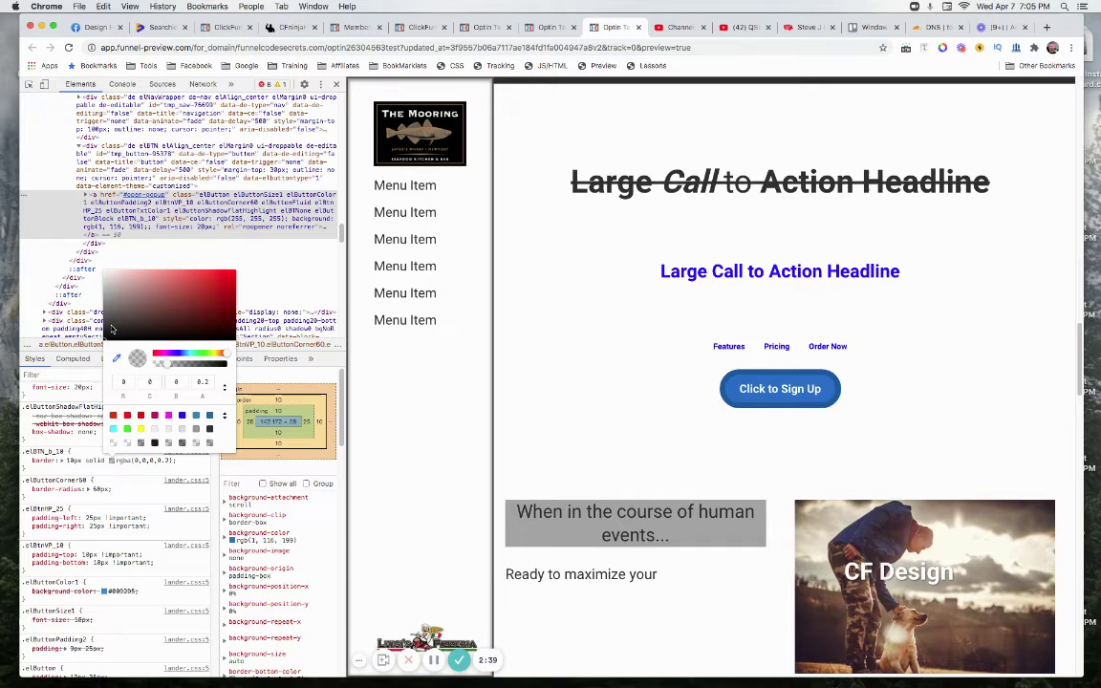
left_click_drag(170, 368, 231, 368)
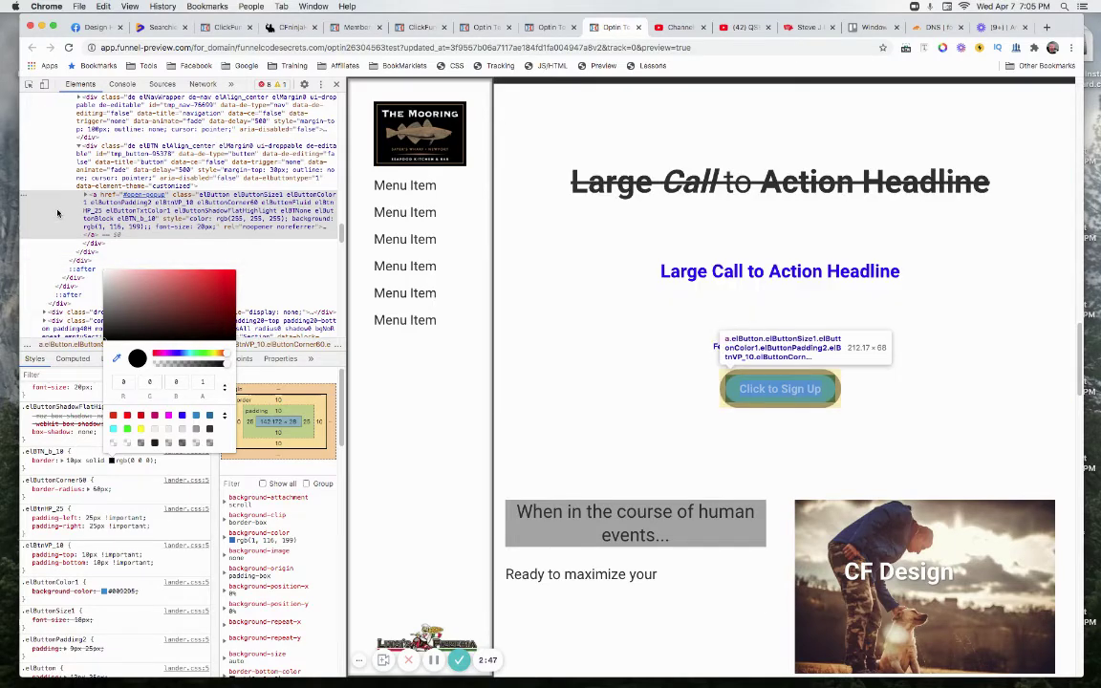
left_click(58, 213)
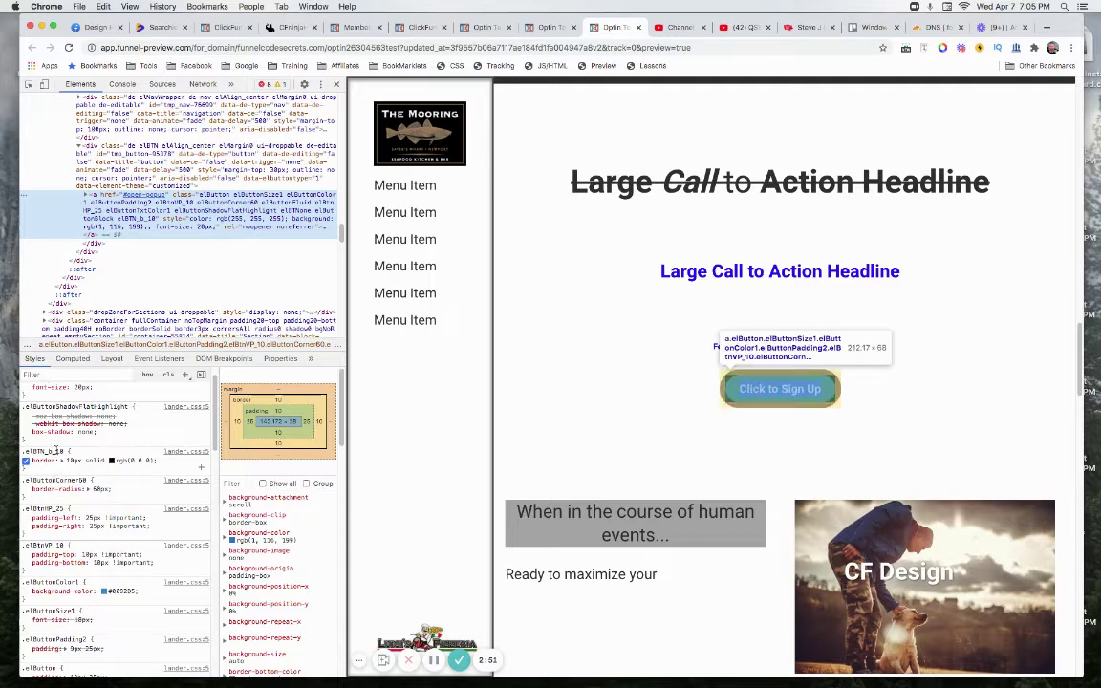
scroll(67, 469, "up", 1)
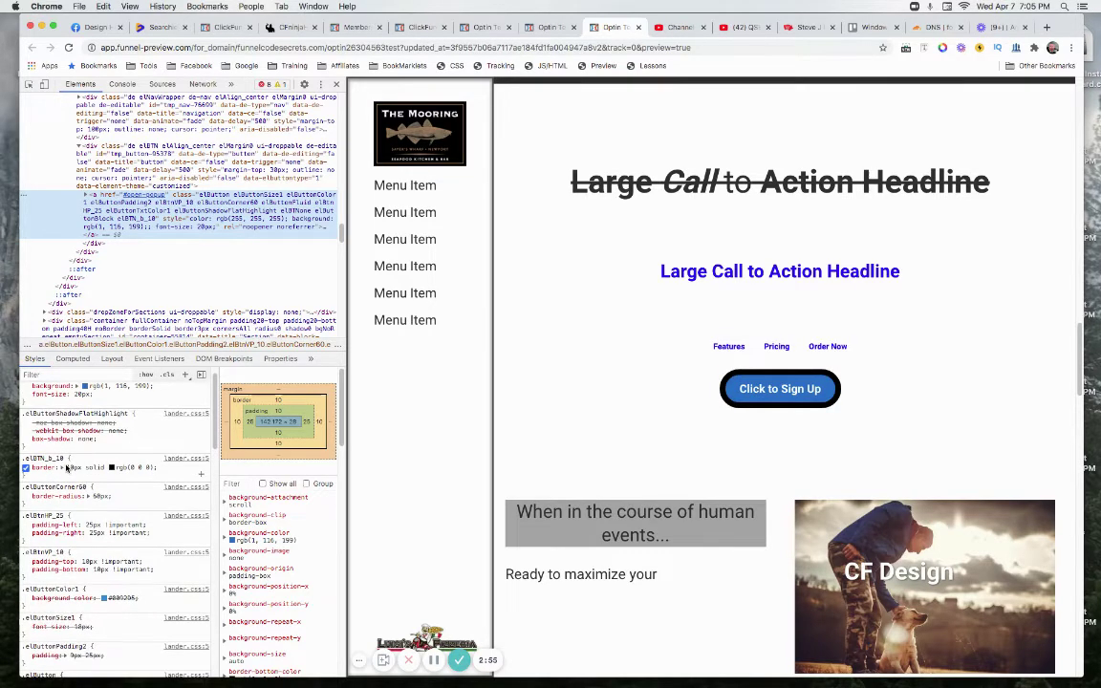
scroll(65, 467, "up", 2)
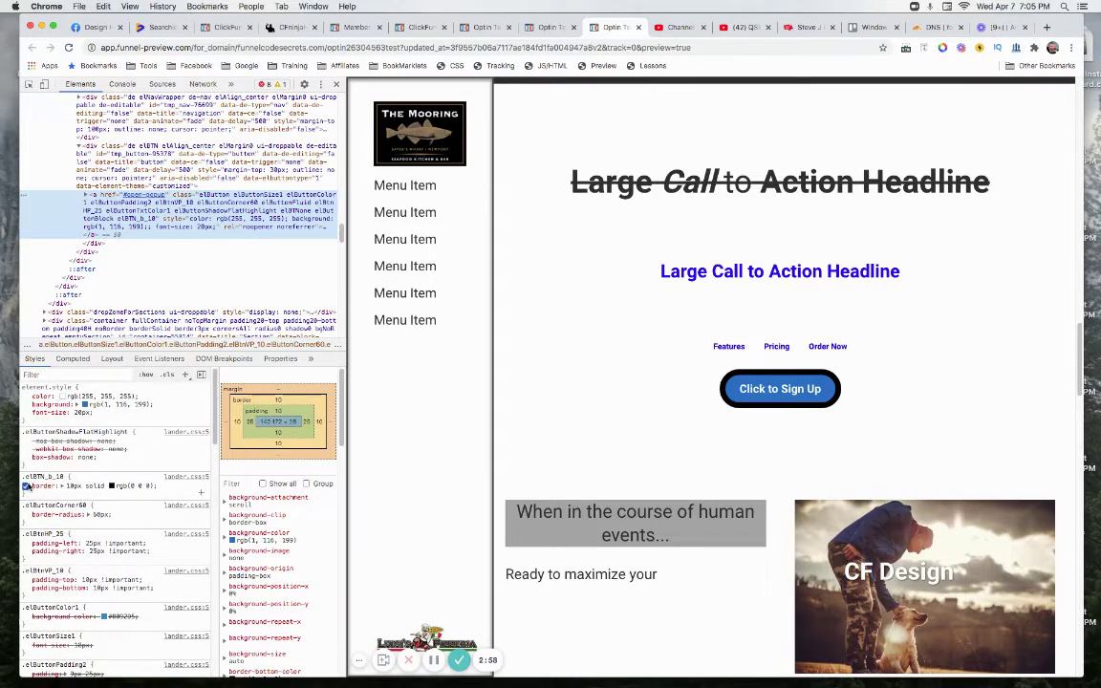
Step: Disable the .elBTN_b_10 border declaration and add border: 10px solid red to the link's element styles
left_click(26, 486)
left_click(26, 486)
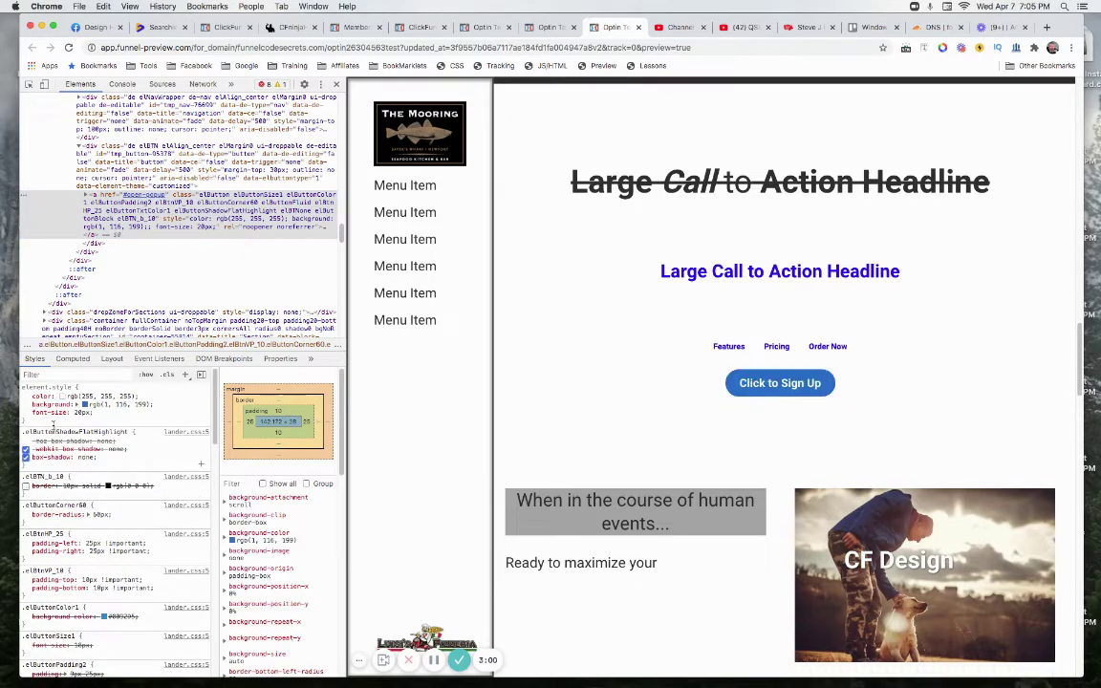
left_click(55, 422)
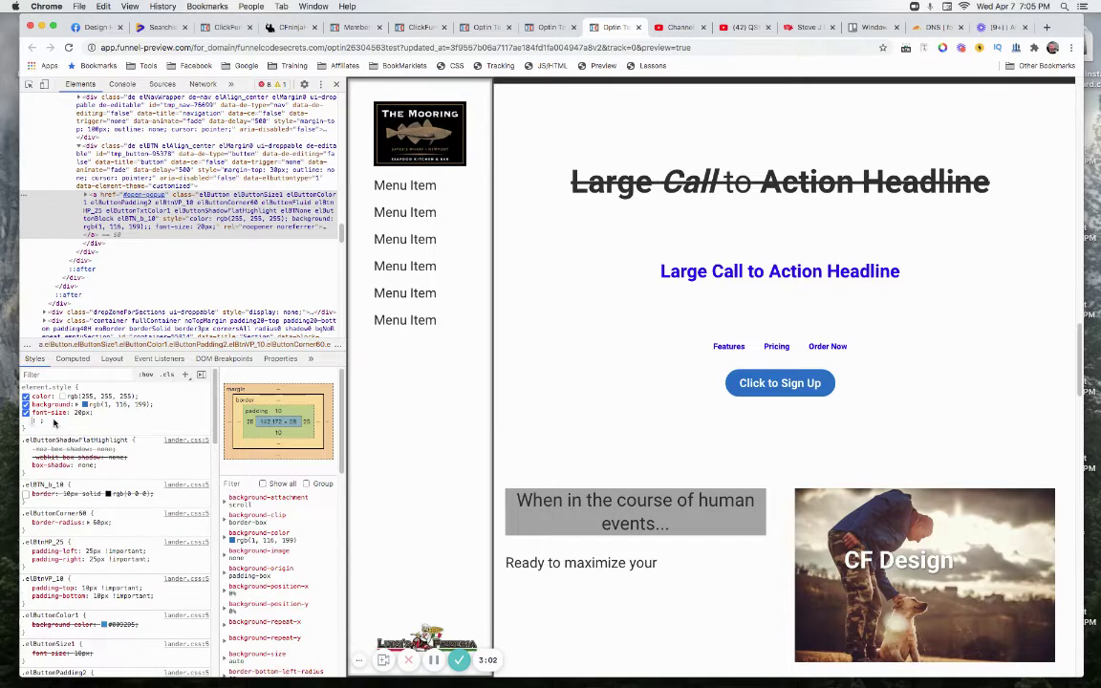
type("border")
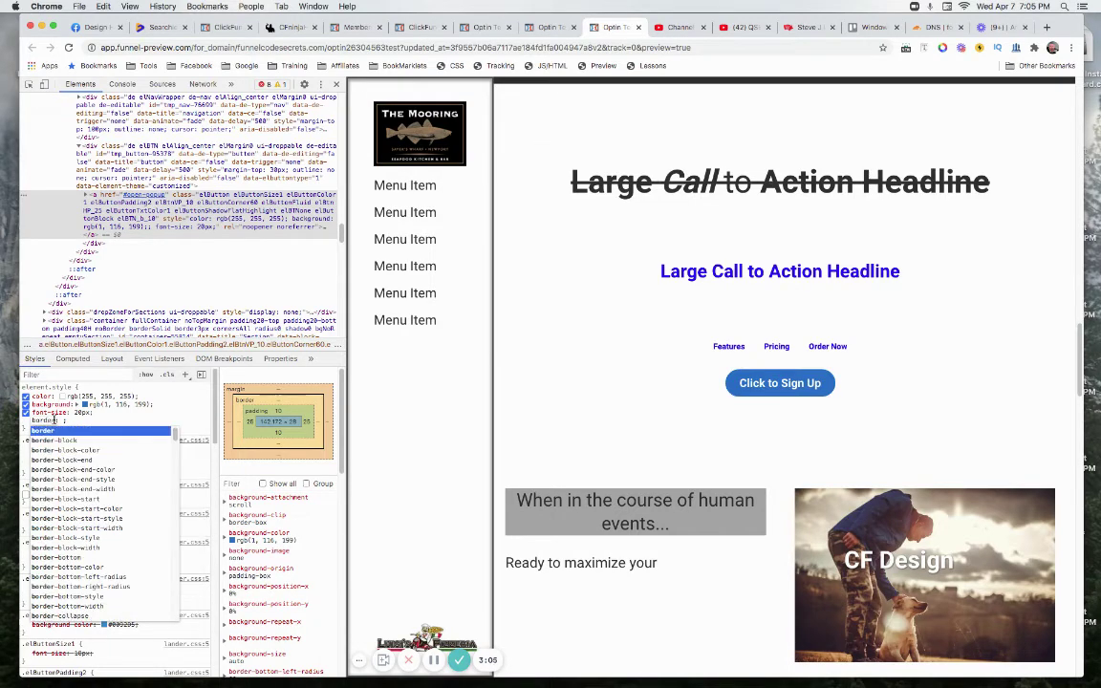
key("Tab")
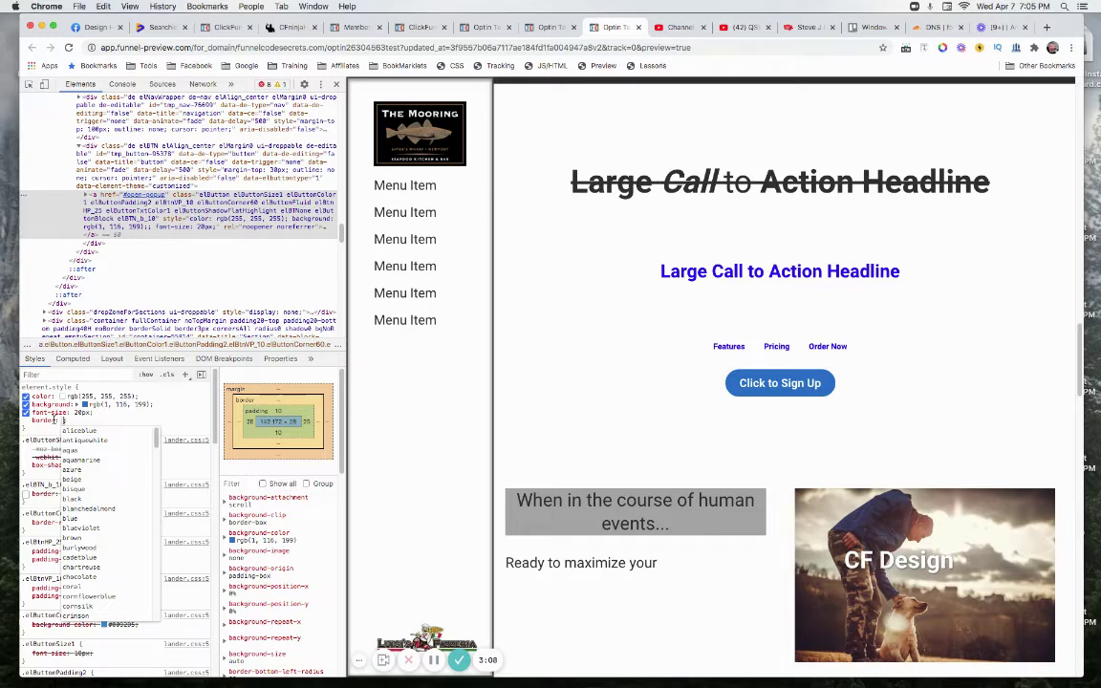
type("10px s")
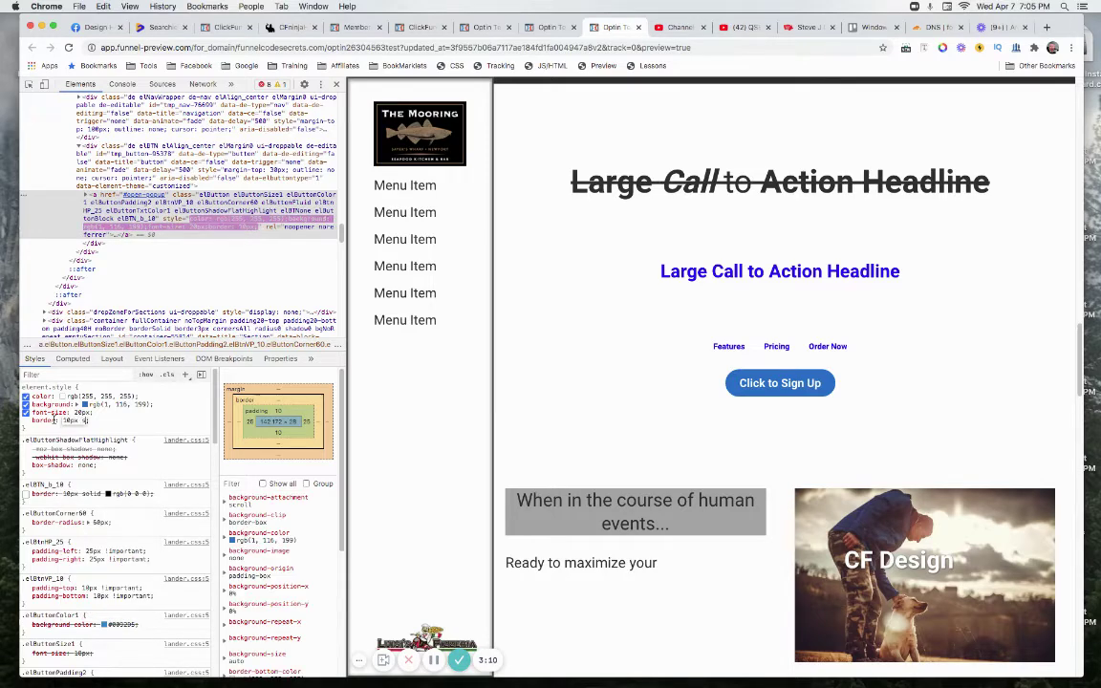
type("olid red")
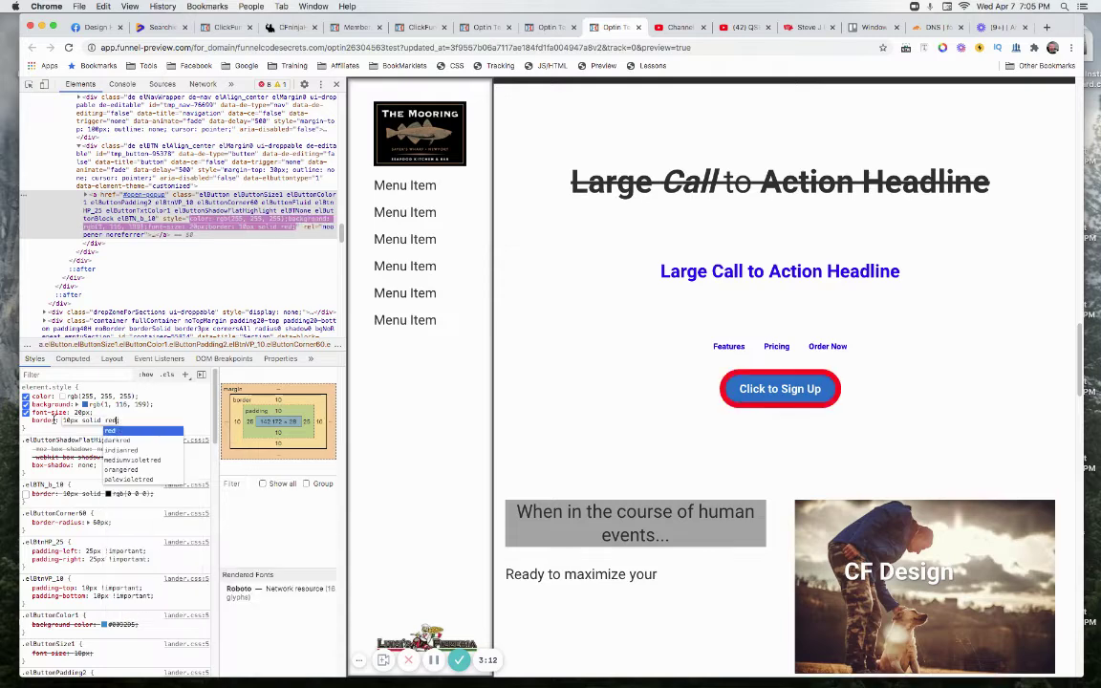
type(";")
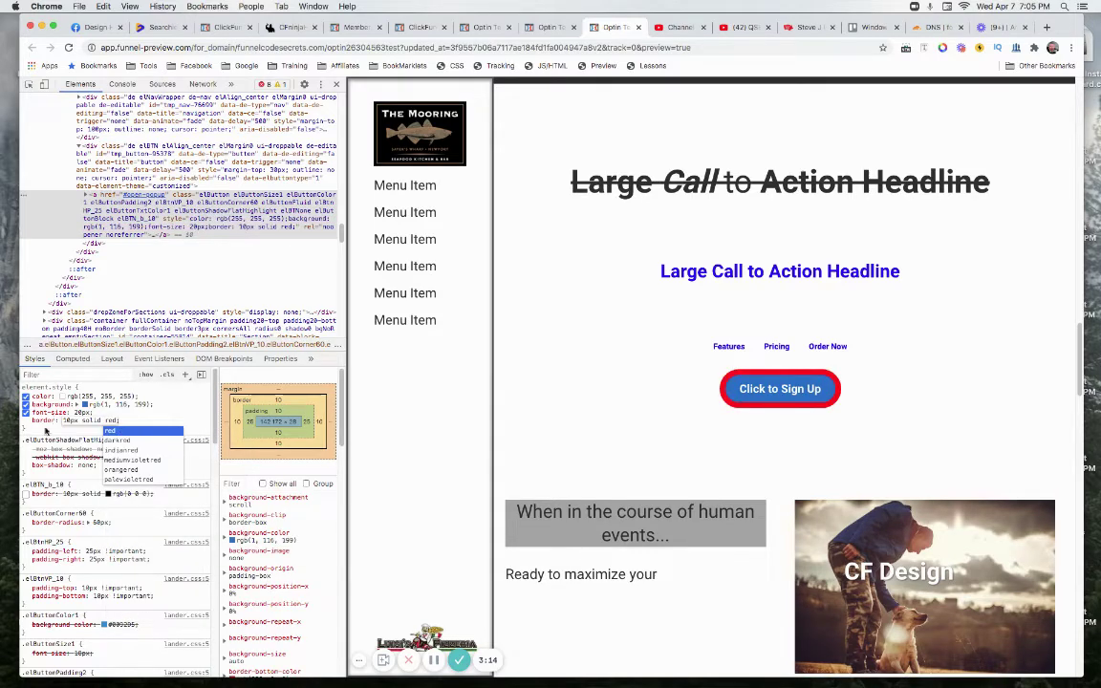
left_click(53, 434)
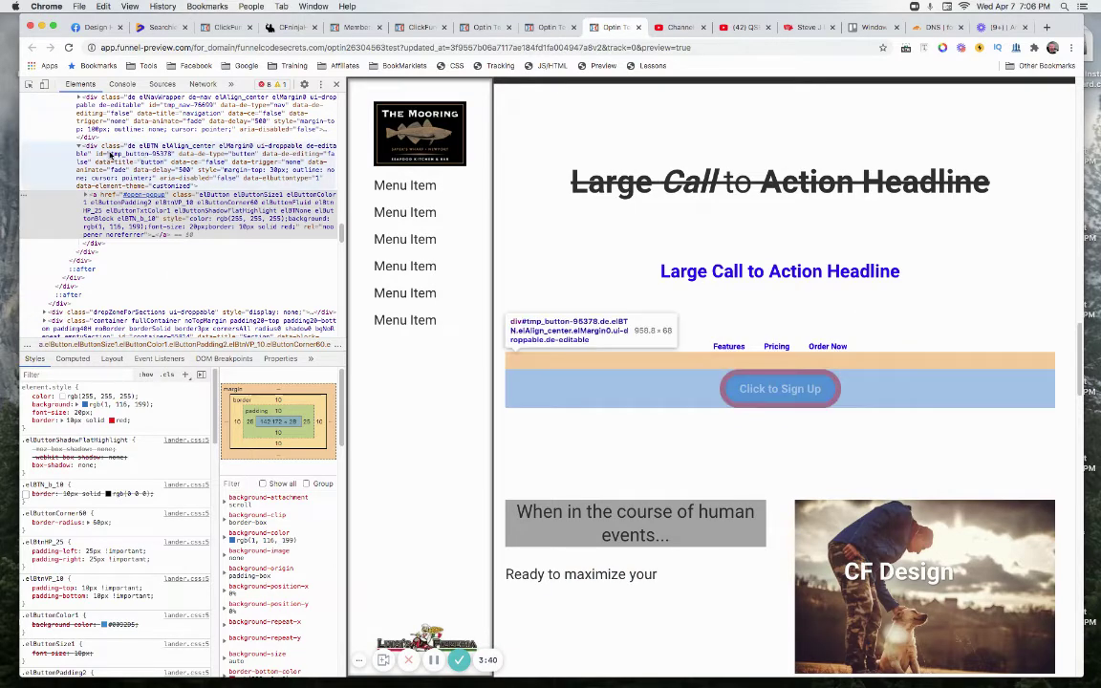
Step: Copy the button wrapper's id and enter it as the selector #tmp_button-95378 on line 11 of the page editor's custom CSS
double_click(143, 154)
key("super+c")
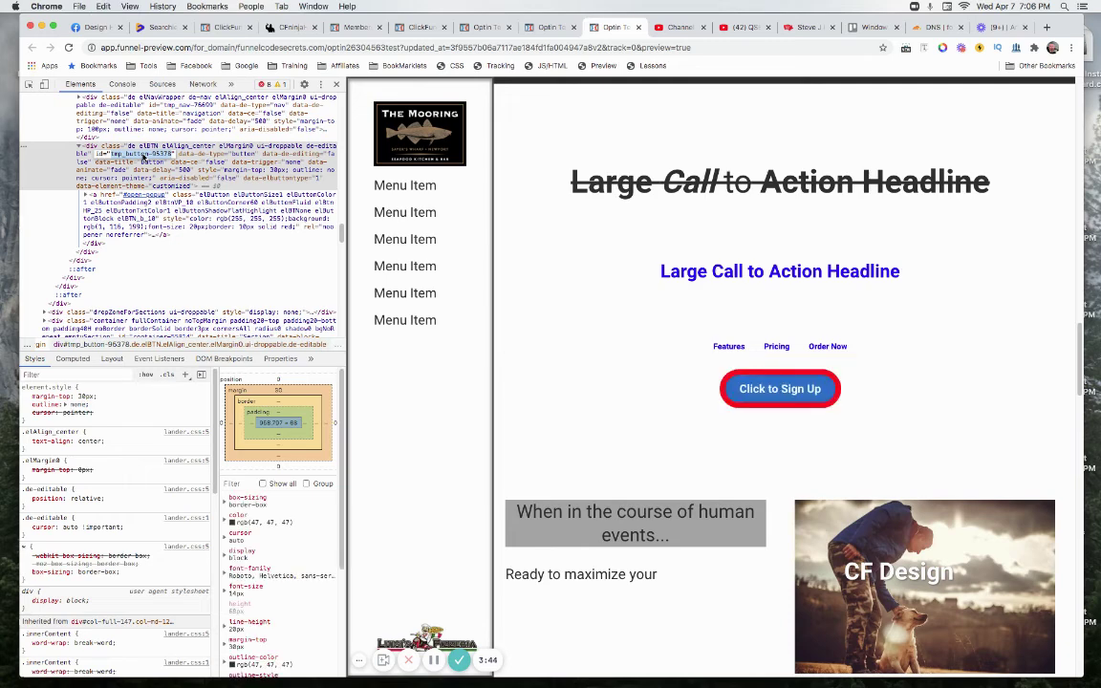
left_click(527, 27)
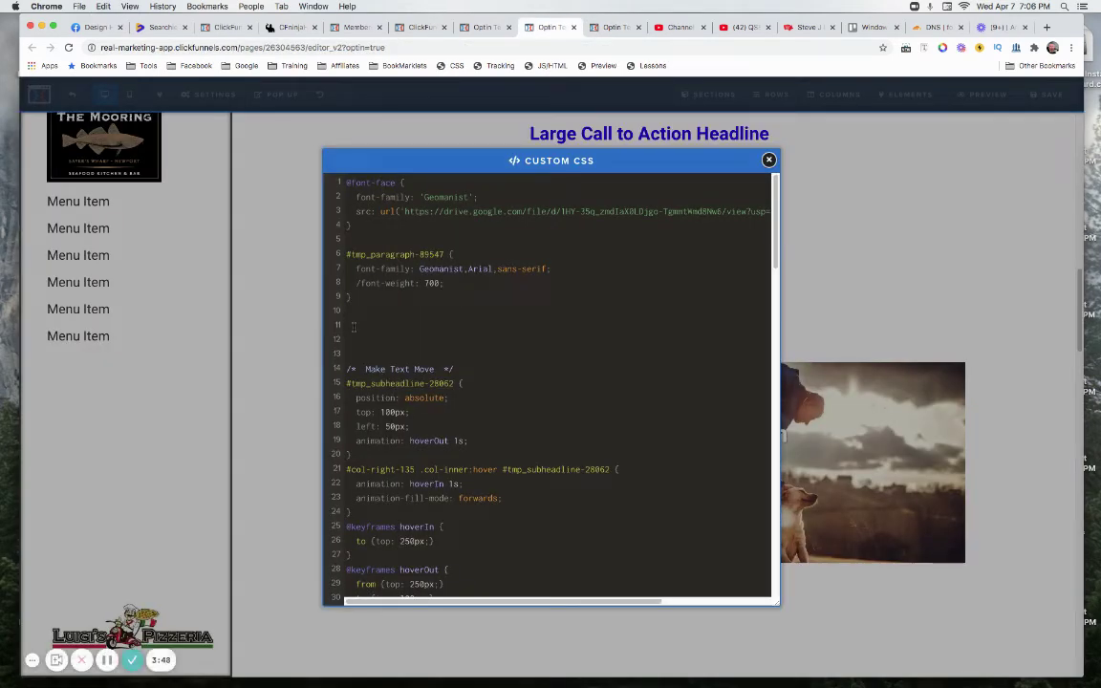
type("#")
key("super+v")
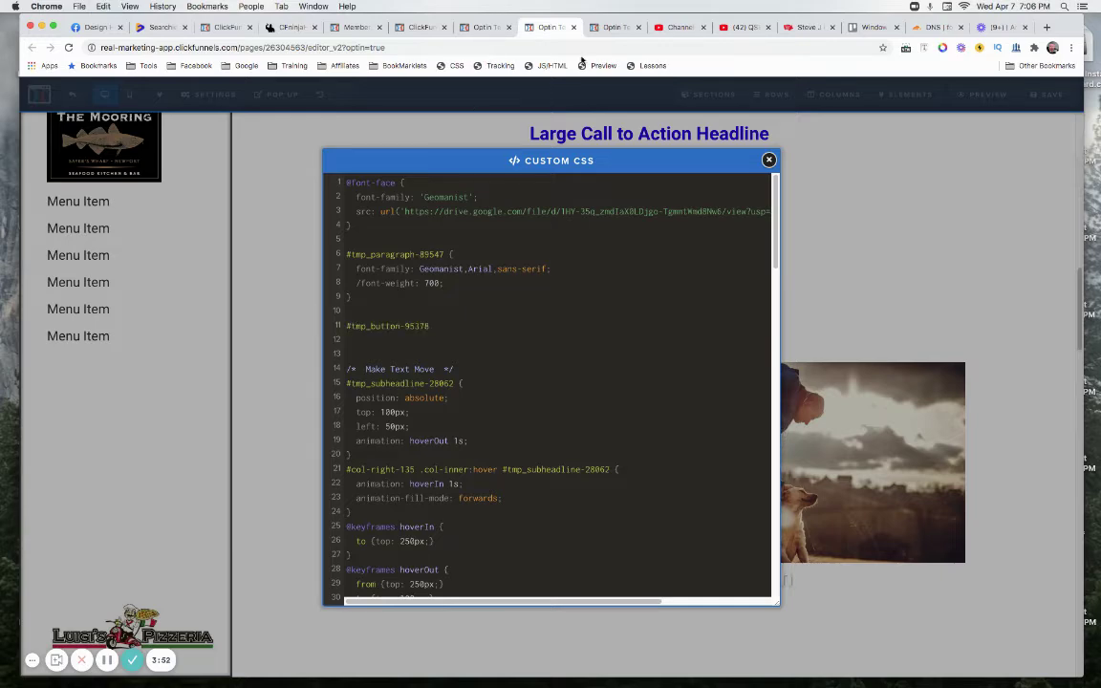
Step: Copy the border declaration from the button's link element on the preview page and return to the custom CSS
left_click(619, 31)
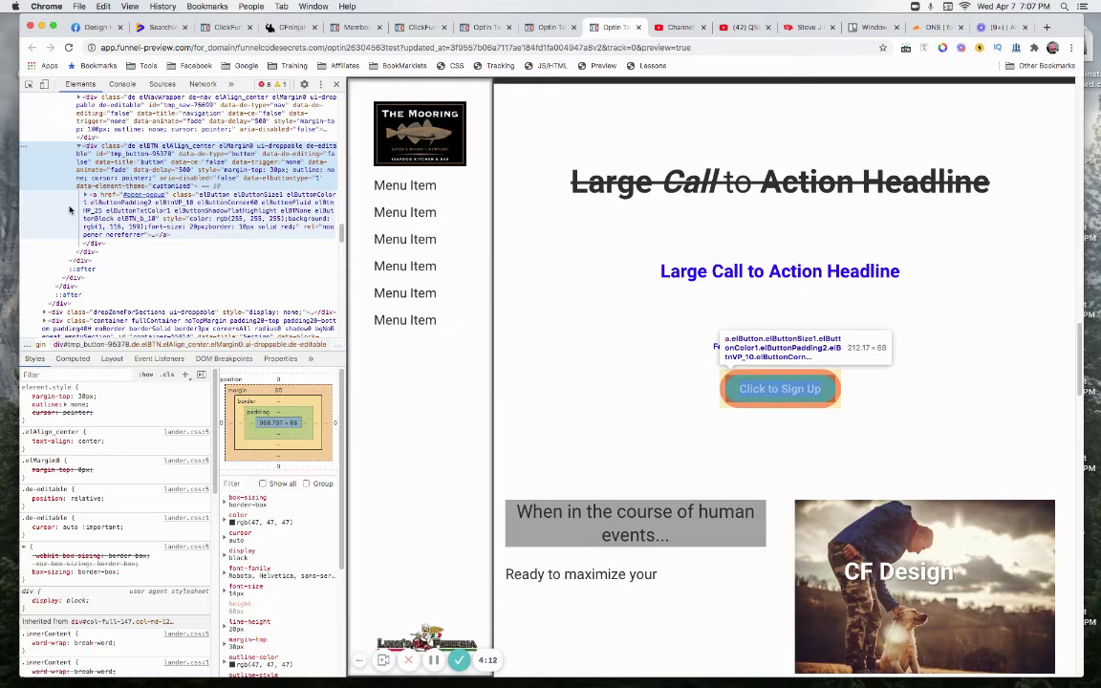
left_click(70, 209)
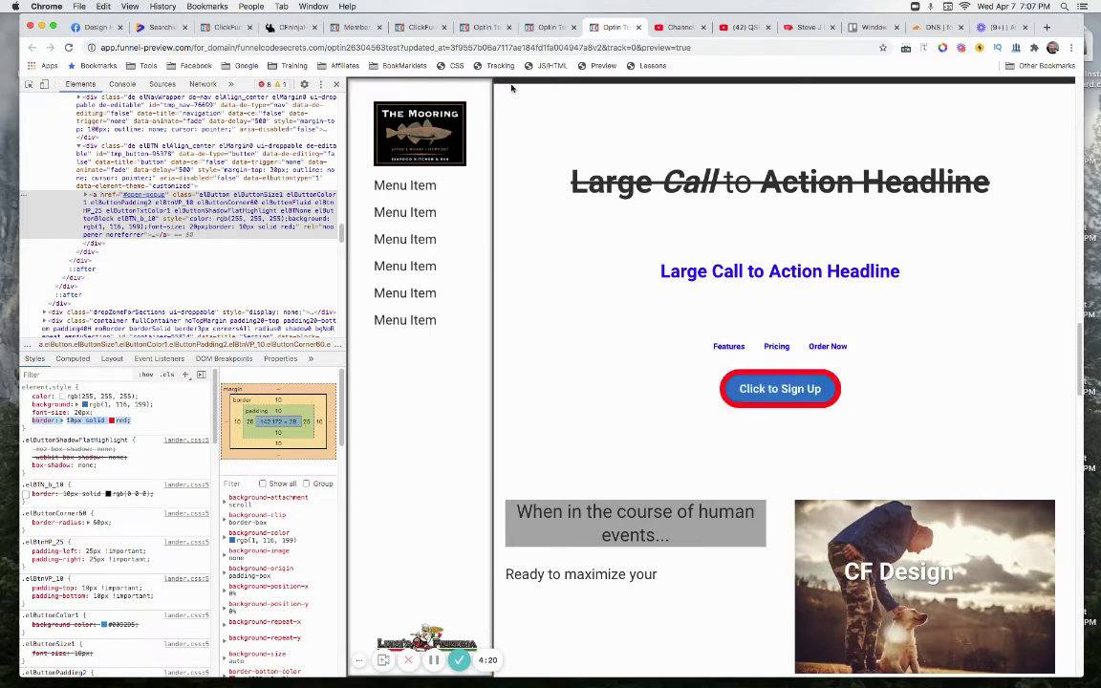
left_click(552, 28)
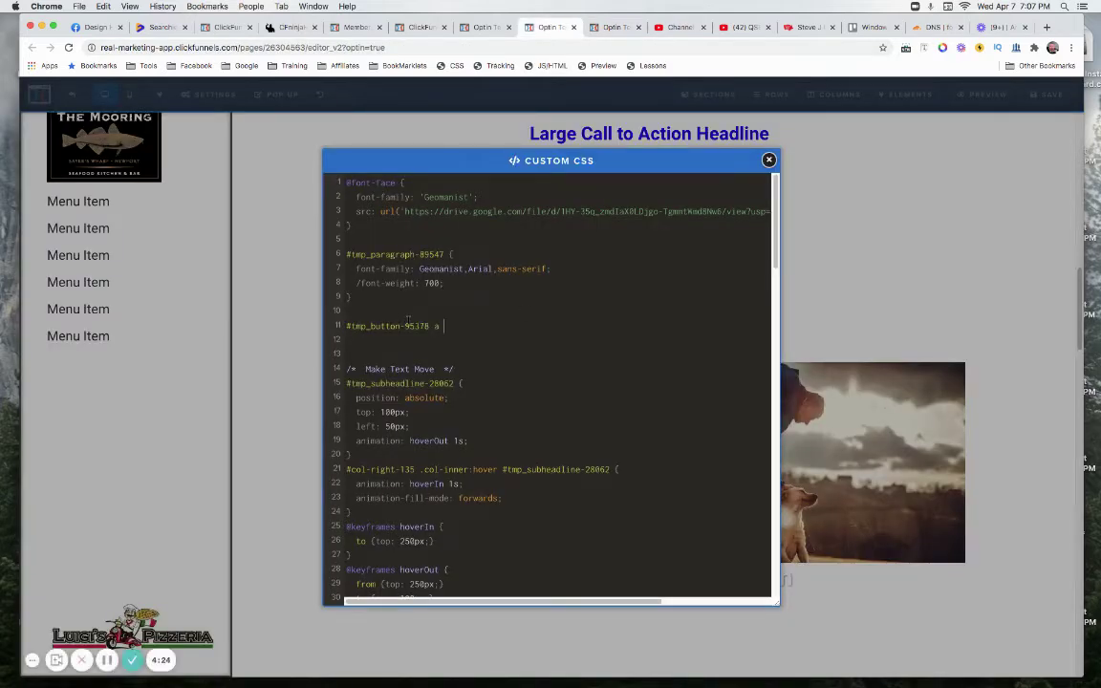
Step: Complete the #tmp_button-95378 a rule with border: 10px solid red; and move the Custom CSS window off the button
type("a {")
key("Return")
key("Return")
type("}")
key("Up")
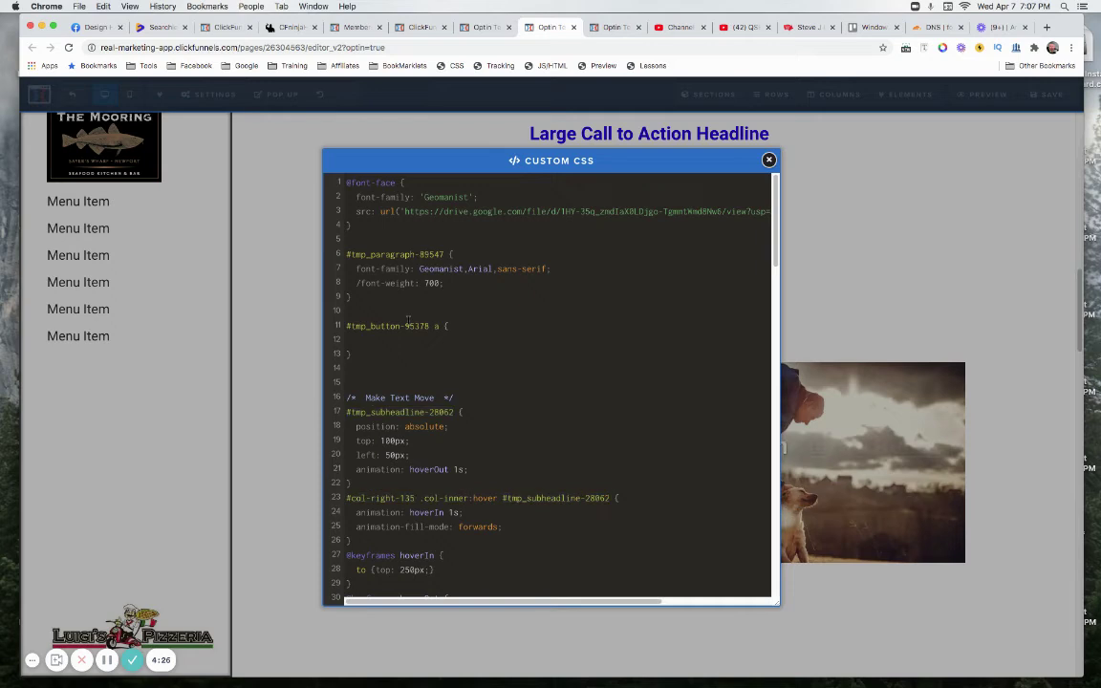
type("border: 10px solid red;")
left_click_drag(587, 160, 384, 154)
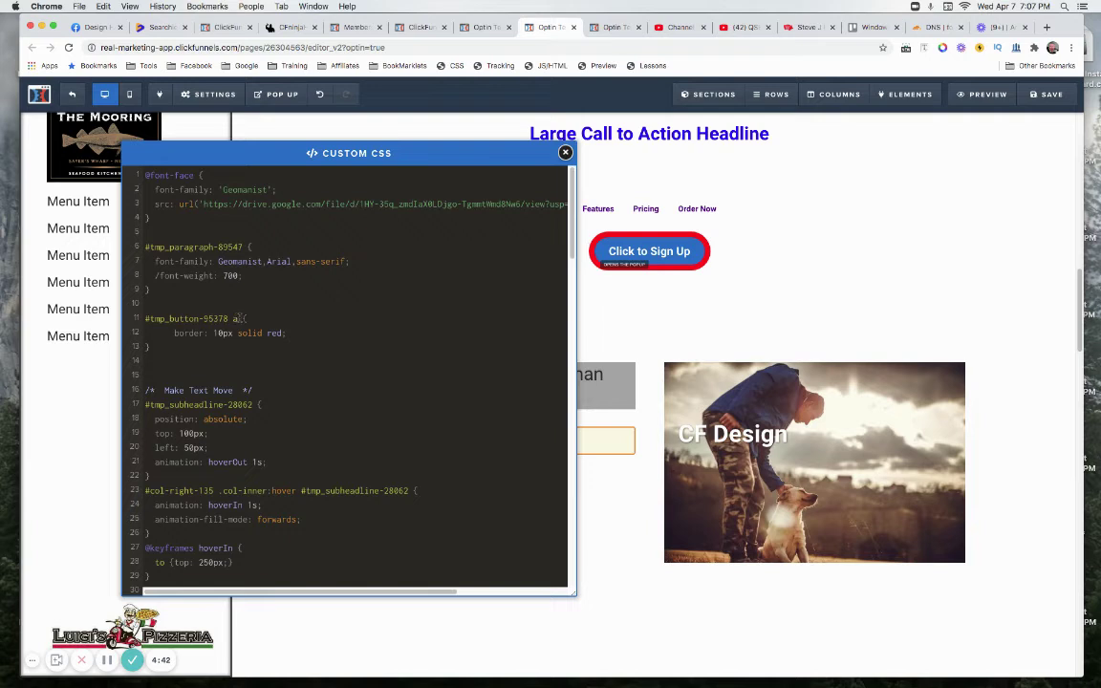
Step: Remove the extra indentation before the border declaration in the #tmp_button-95378 a rule
left_click(173, 333)
key("BackSpace")
key("BackSpace")
key("BackSpace")
key("BackSpace")
key("BackSpace")
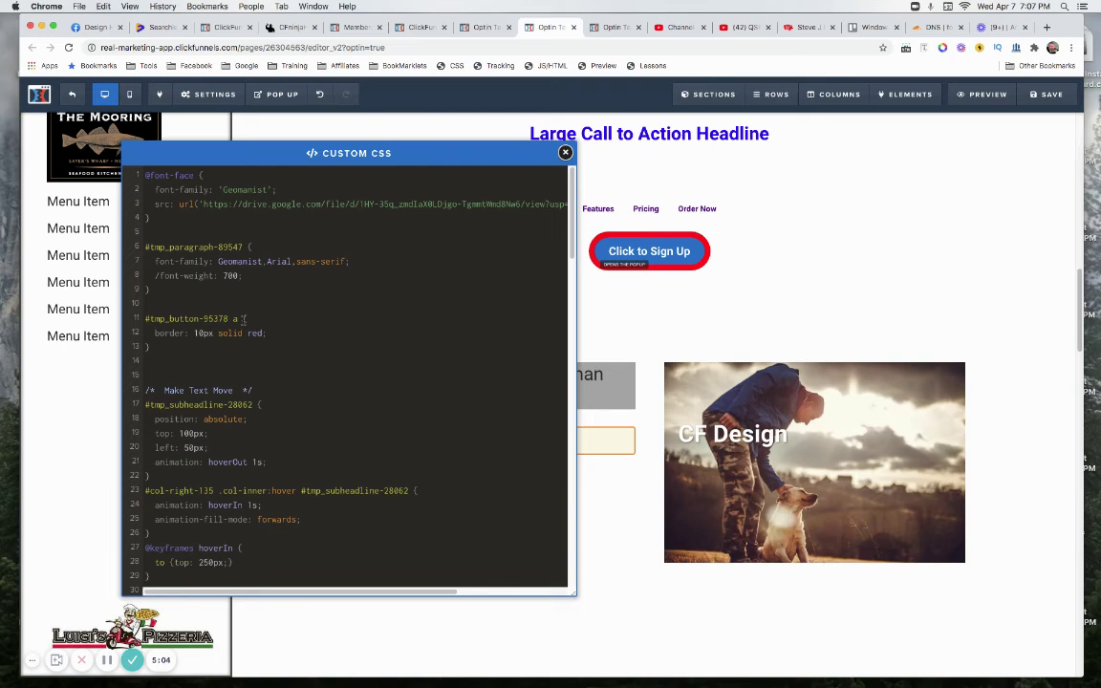
Step: Add background-color: yellow !important; below the border declaration in the #tmp_button-95378 a rule
left_click(293, 332)
key("Return")
type("backgrou")
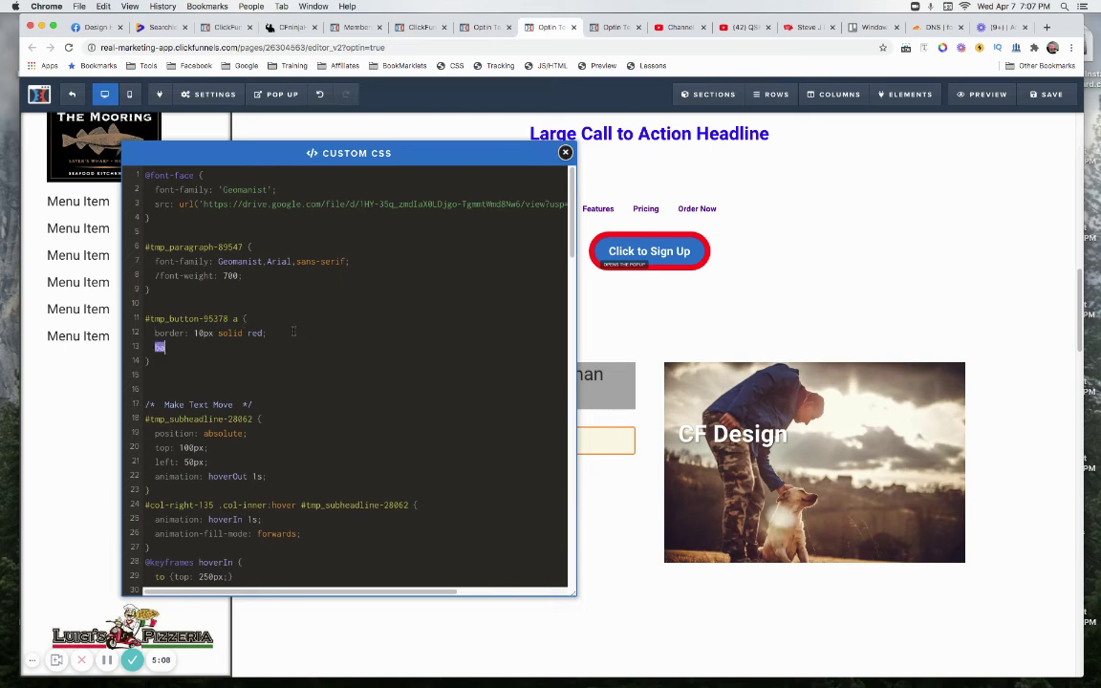
type("nd-color")
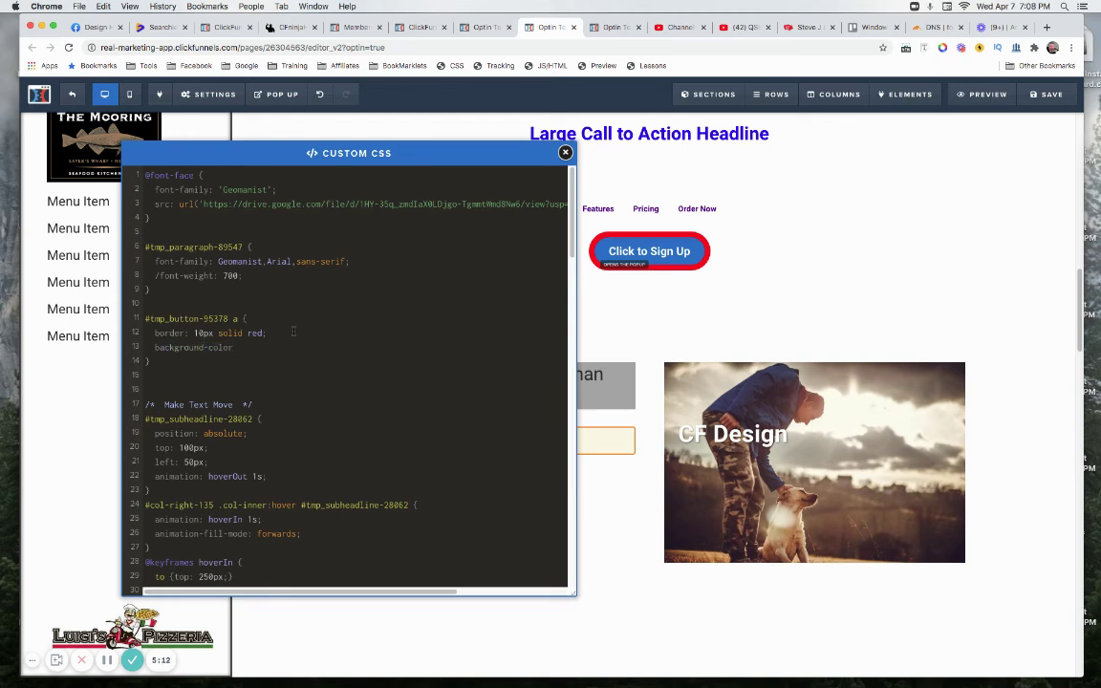
type(": yellow !important")
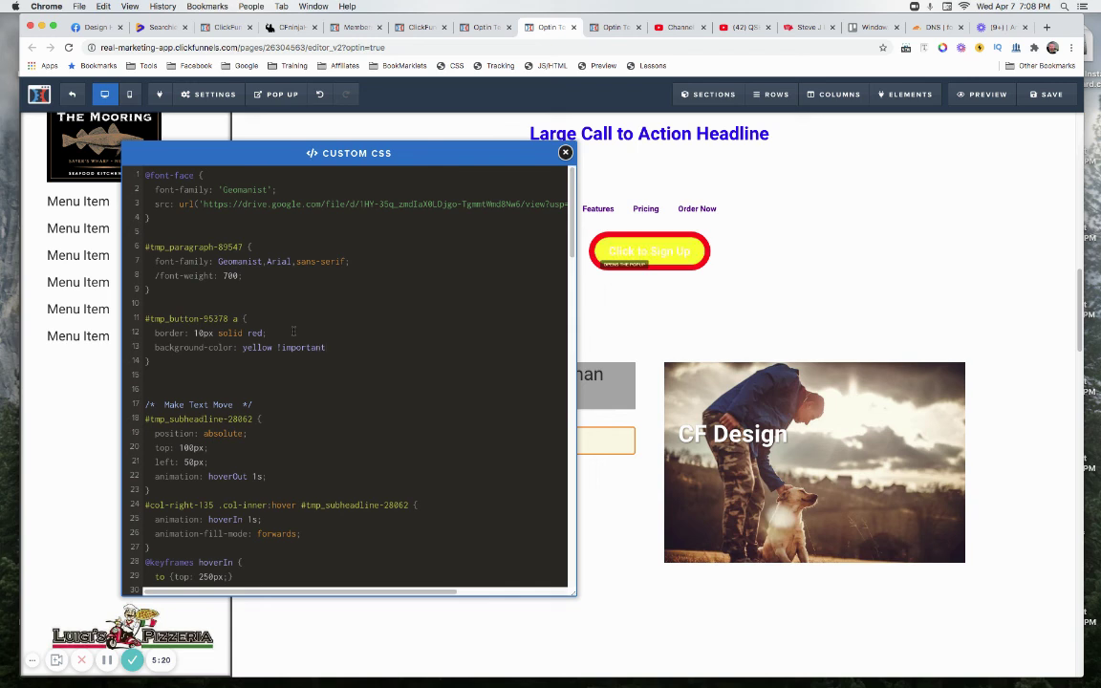
type(";")
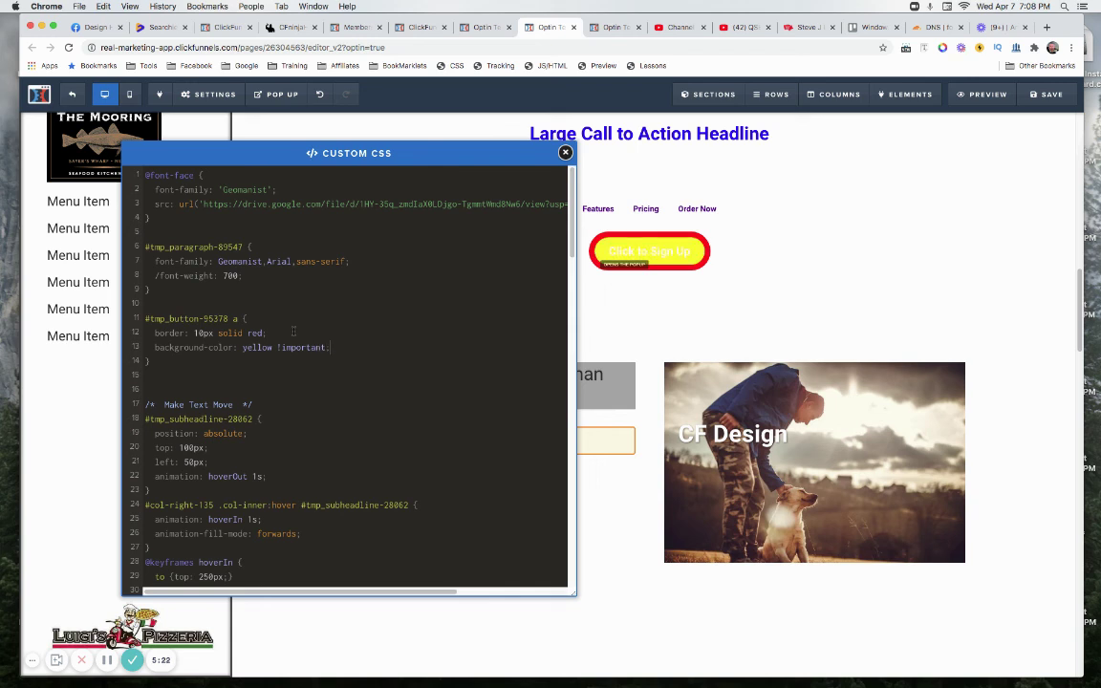